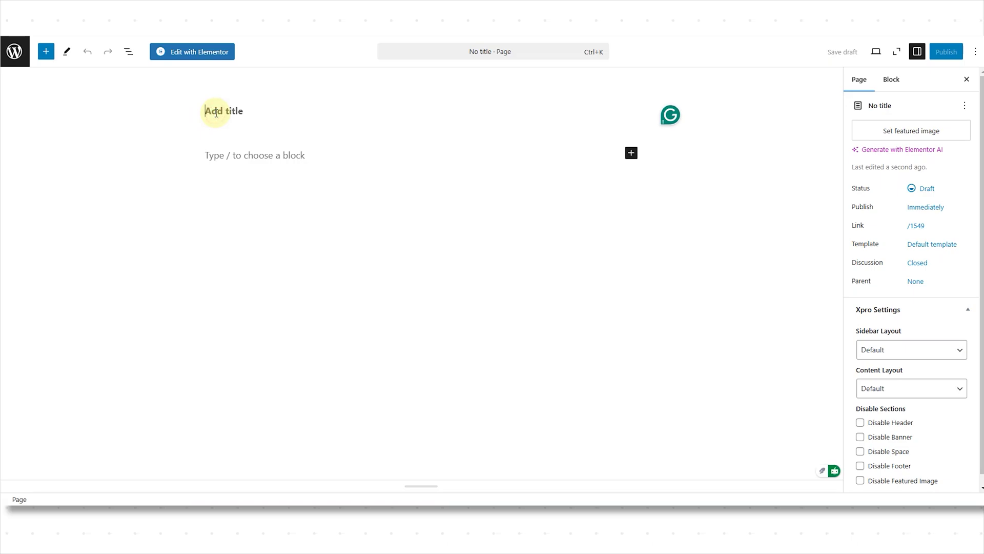
Title the new page "home page", publish it and open it in Elementor.
type("ome page")
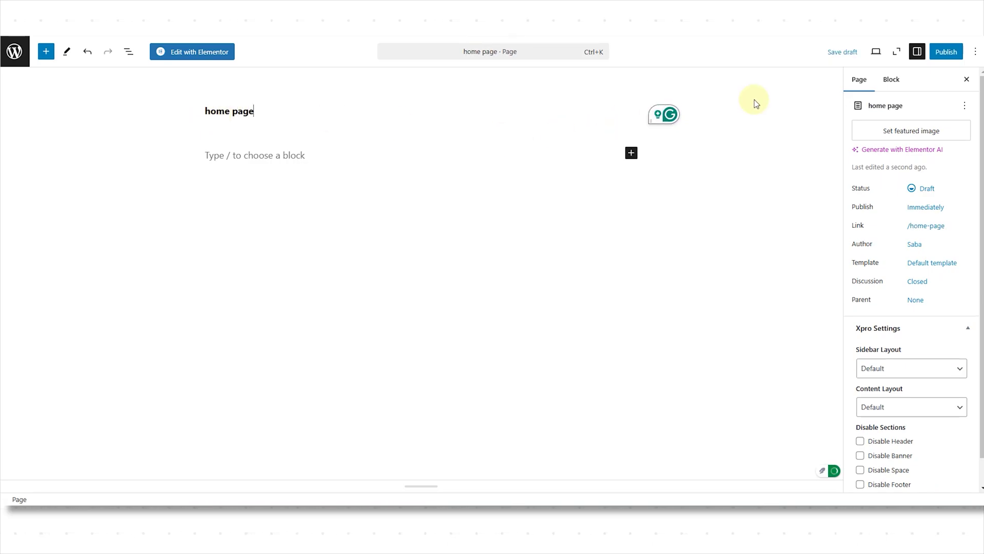
left_click(945, 54)
left_click(945, 53)
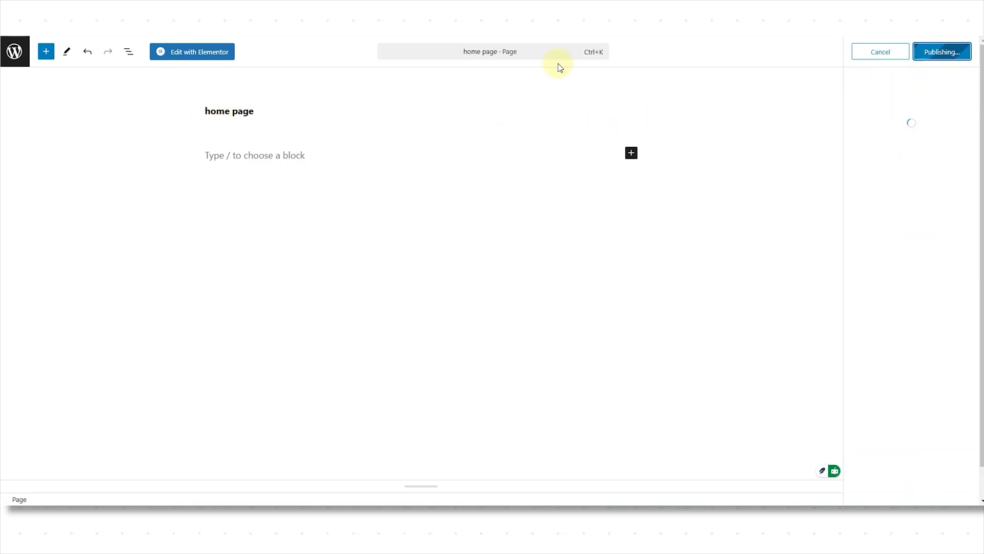
left_click(220, 56)
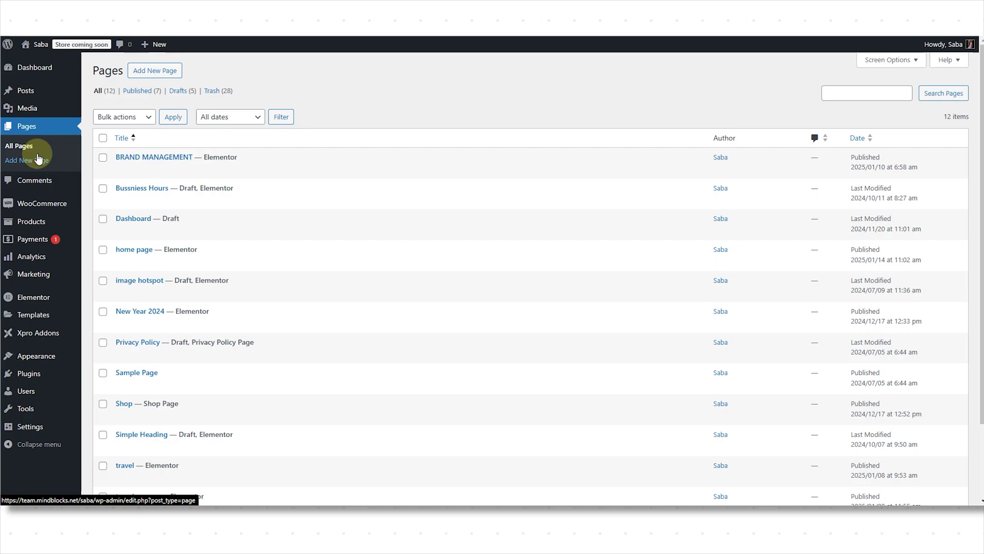
In the theme customizer's banner settings, try the Parallax background title banner and switch it to No Wrapper.
mouse_move(36, 361)
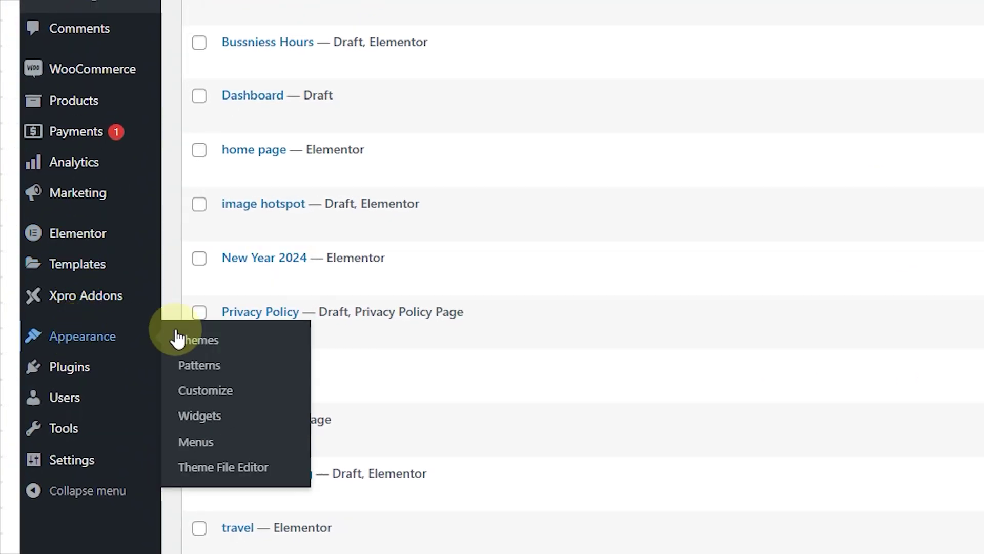
left_click(220, 397)
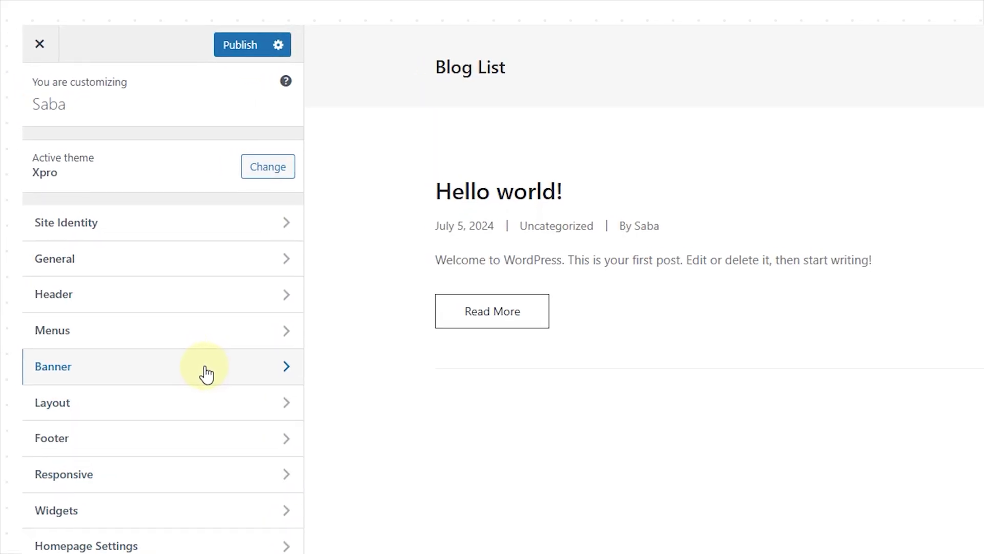
left_click(232, 405)
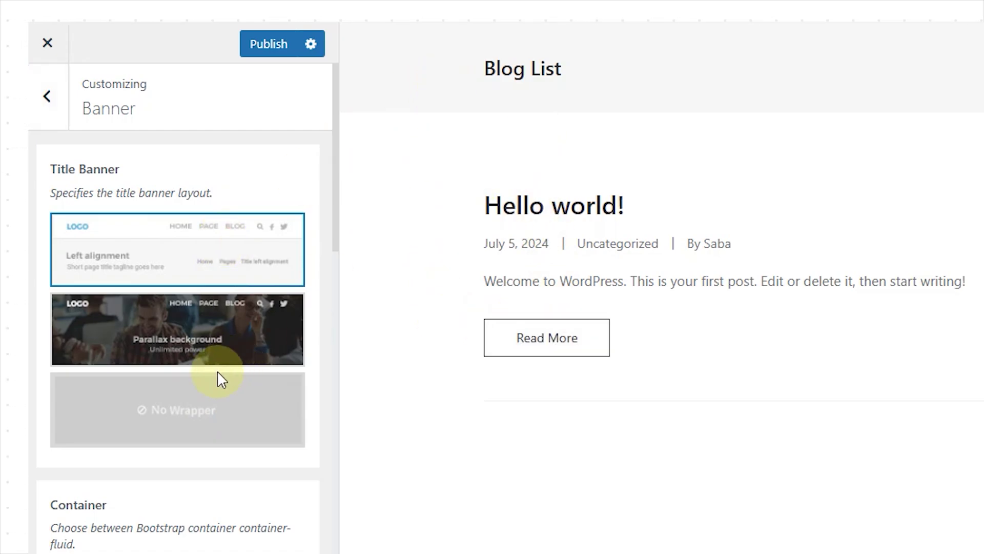
left_click(203, 355)
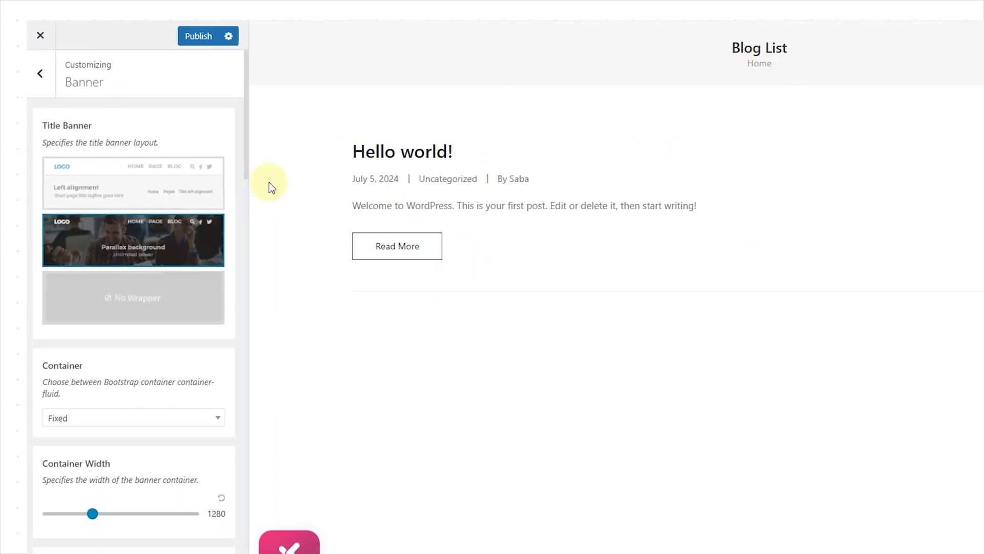
left_click(173, 291)
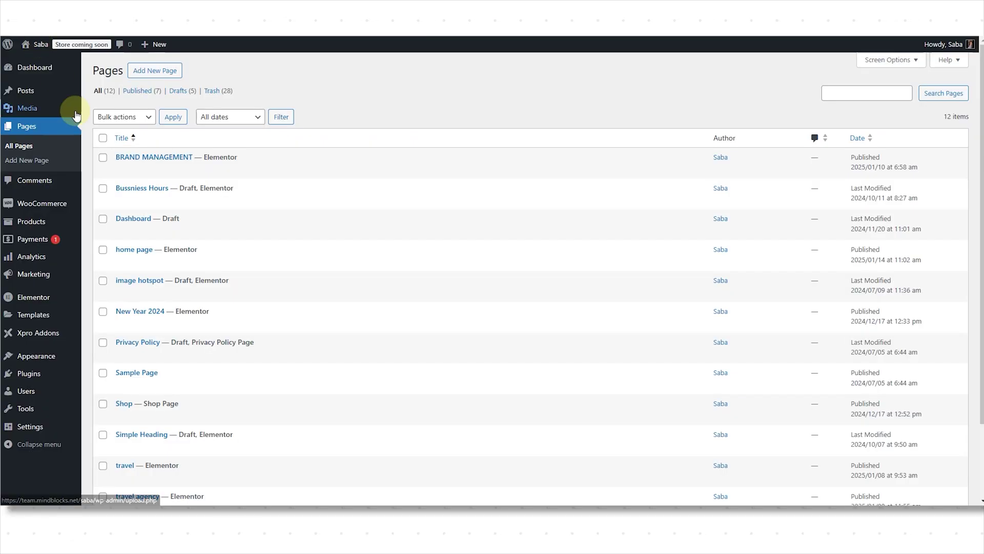
Open the existing home page from the pages list for editing in Elementor.
mouse_move(213, 262)
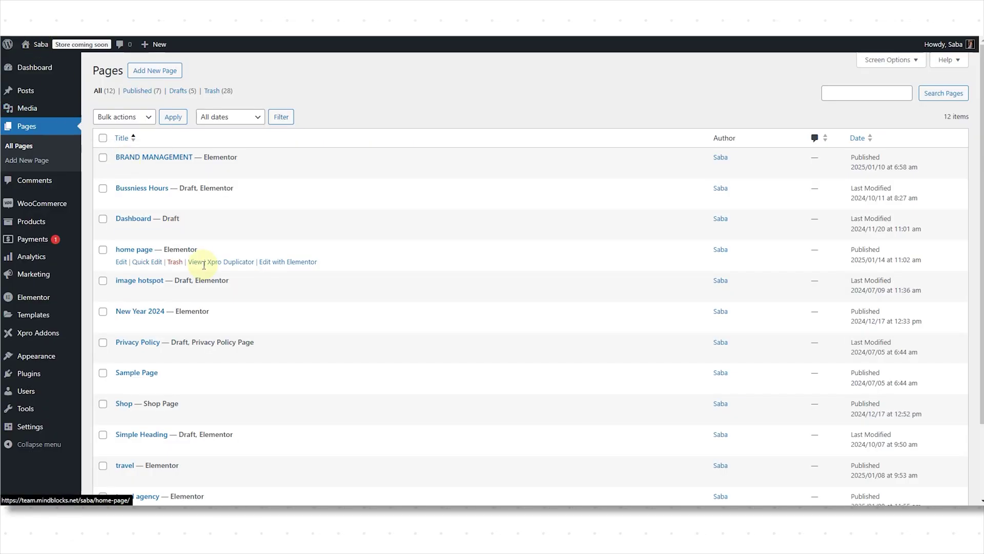
left_click(270, 263)
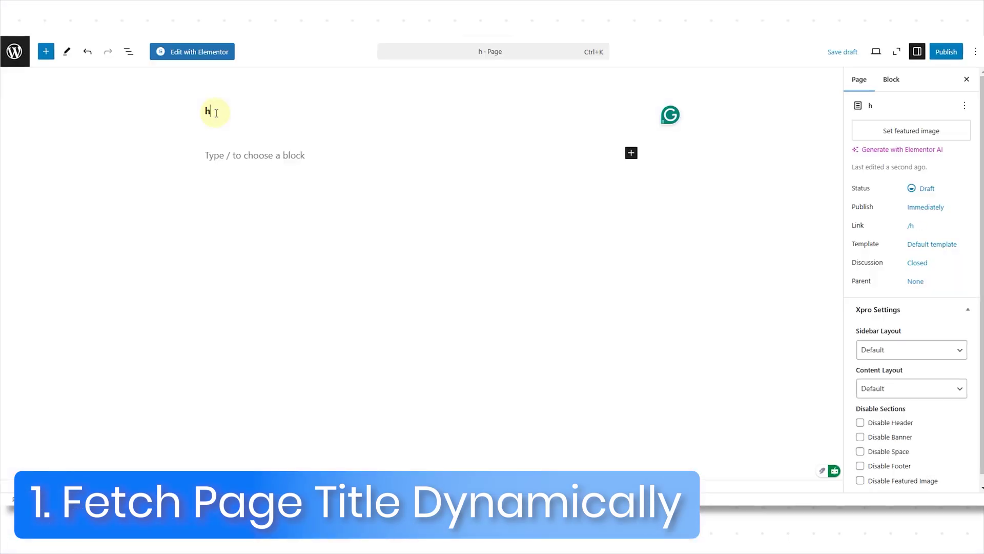
Publish a new page titled "home page" and add the Page Title widget to it in Elementor.
type("ome page")
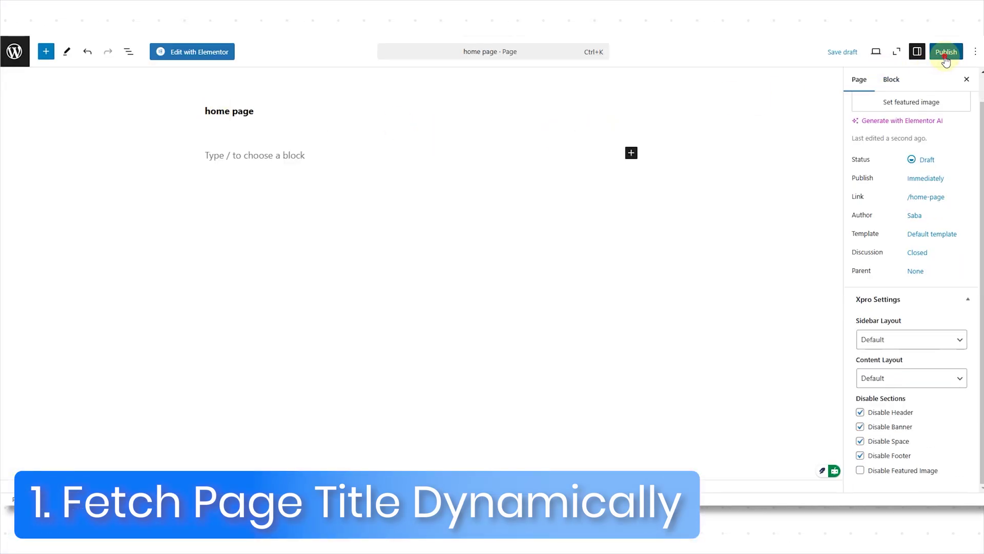
left_click(946, 52)
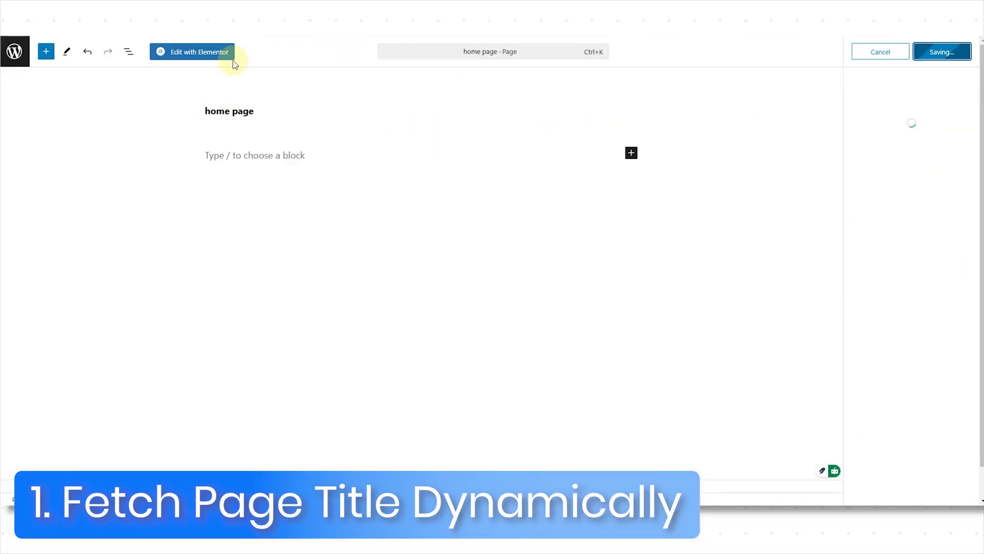
left_click(225, 53)
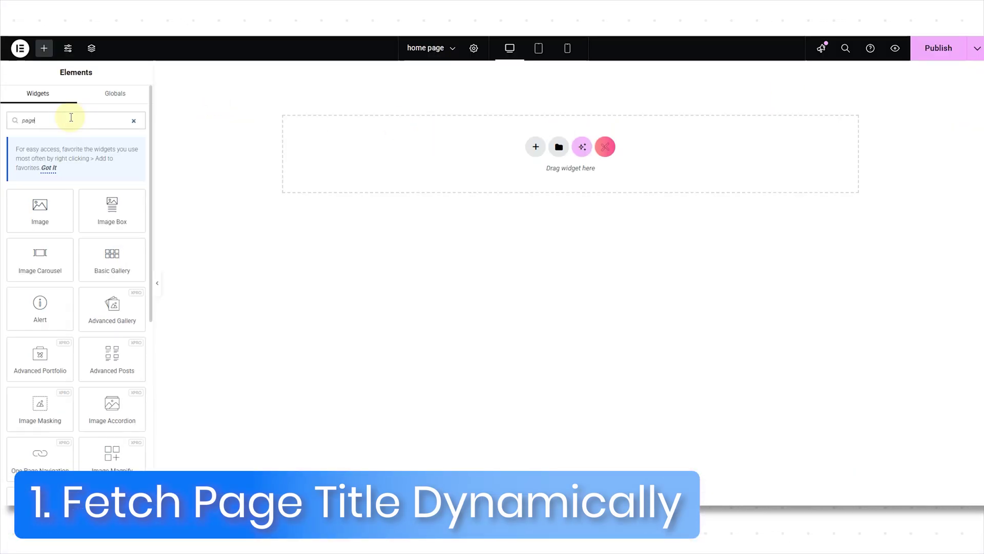
left_click_drag(97, 214, 548, 154)
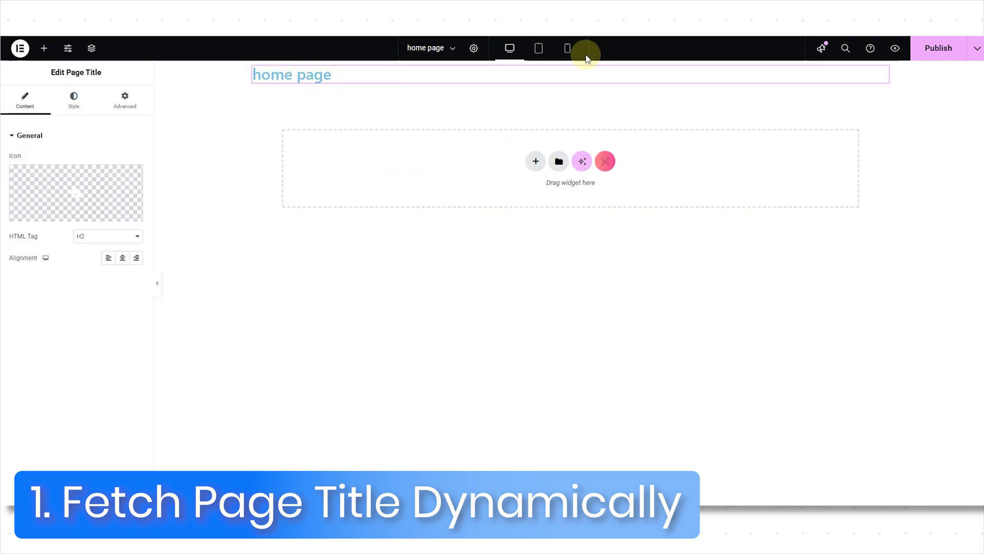
Rename the page to "service page", save it and reopen it in Elementor.
key("BackSpace")
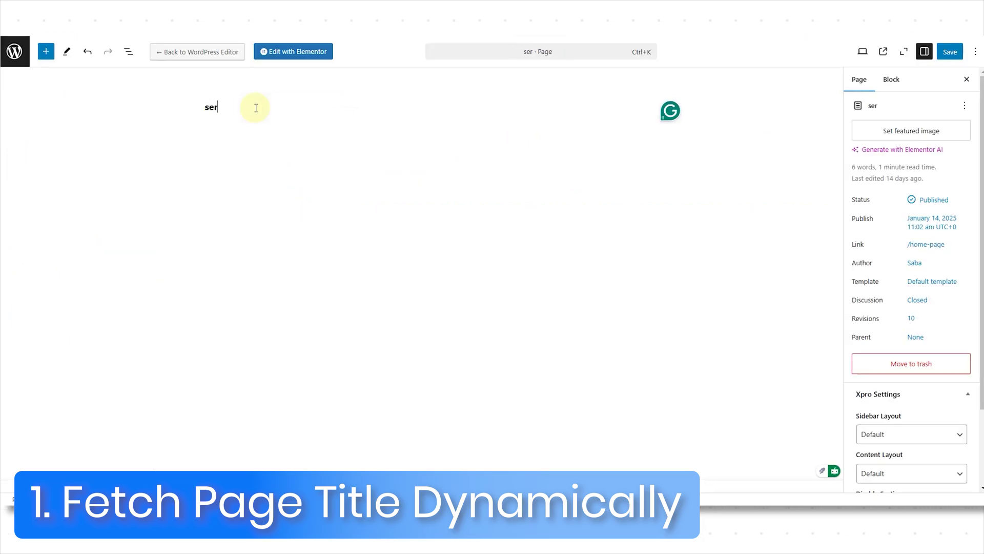
left_click(955, 56)
left_click(325, 52)
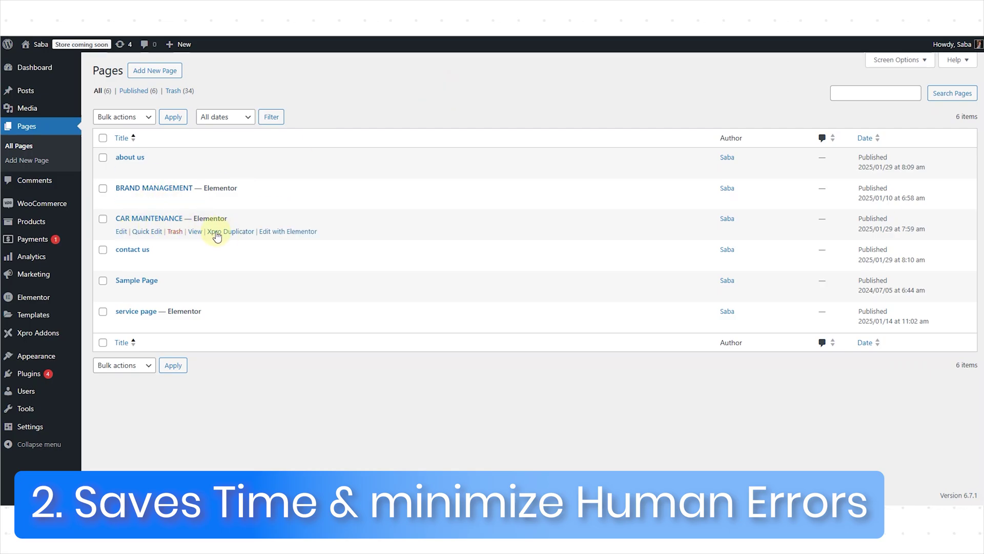
Retitle the CAR MAINTENANCE page "CAR MAINTENANCE AND REPAIR", save it, and select its main heading in Elementor.
left_click(199, 233)
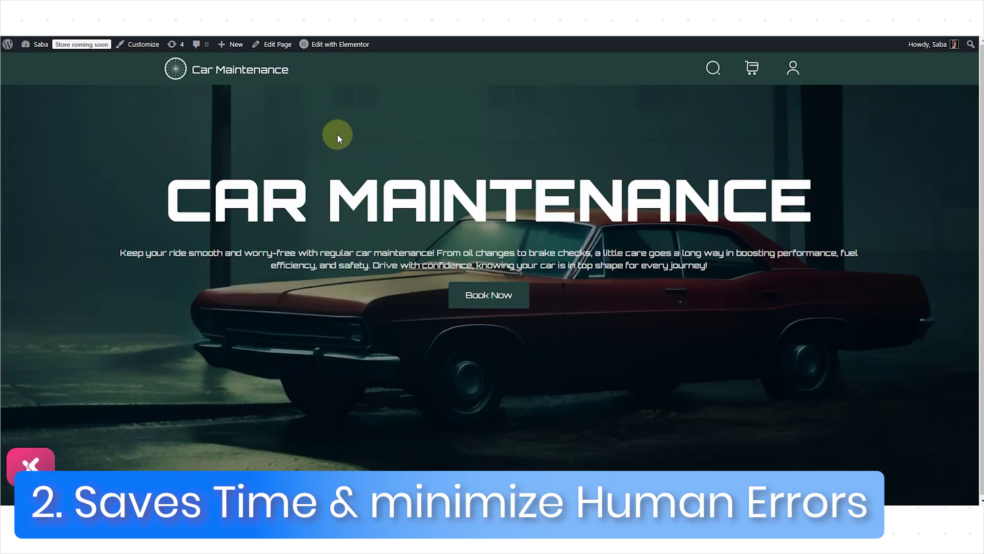
left_click(273, 48)
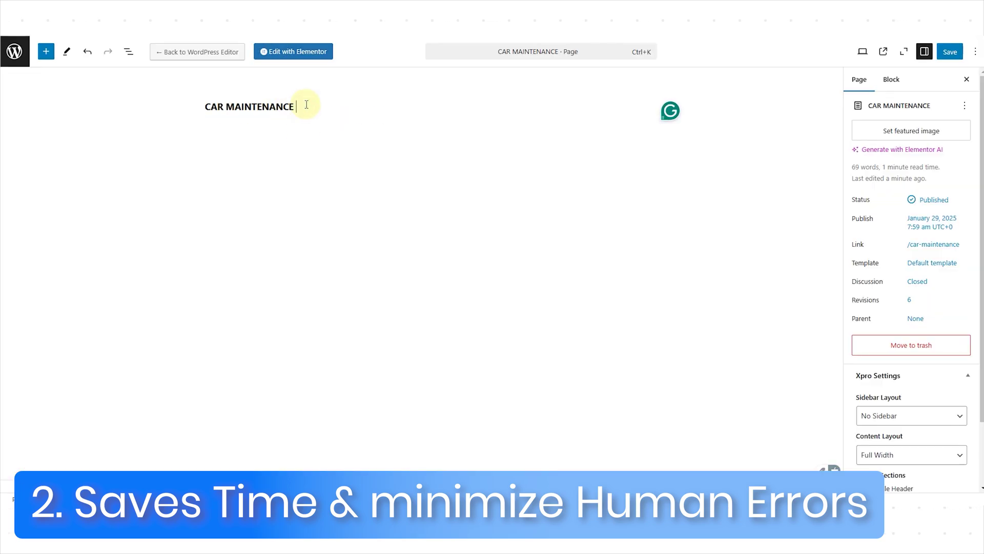
type("AND REPAIR")
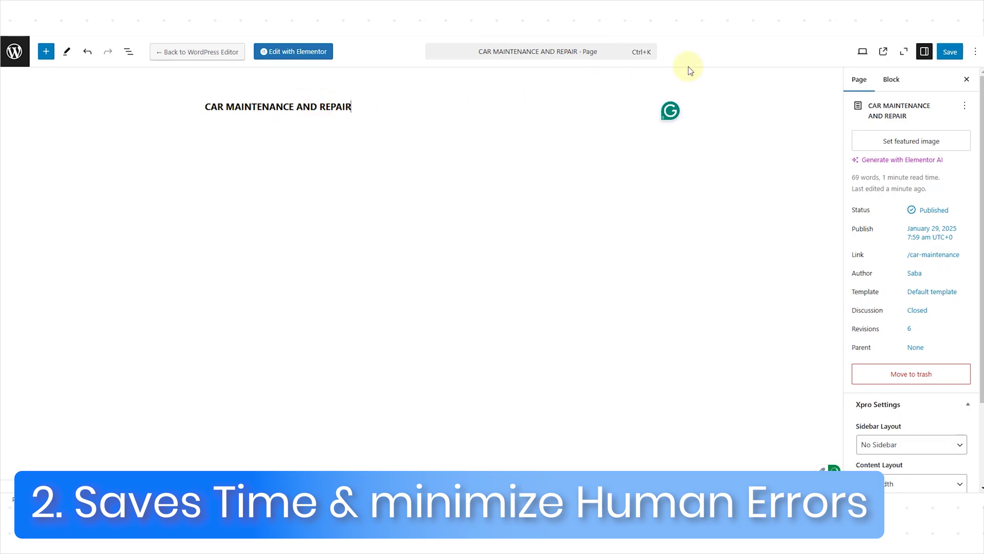
left_click(950, 52)
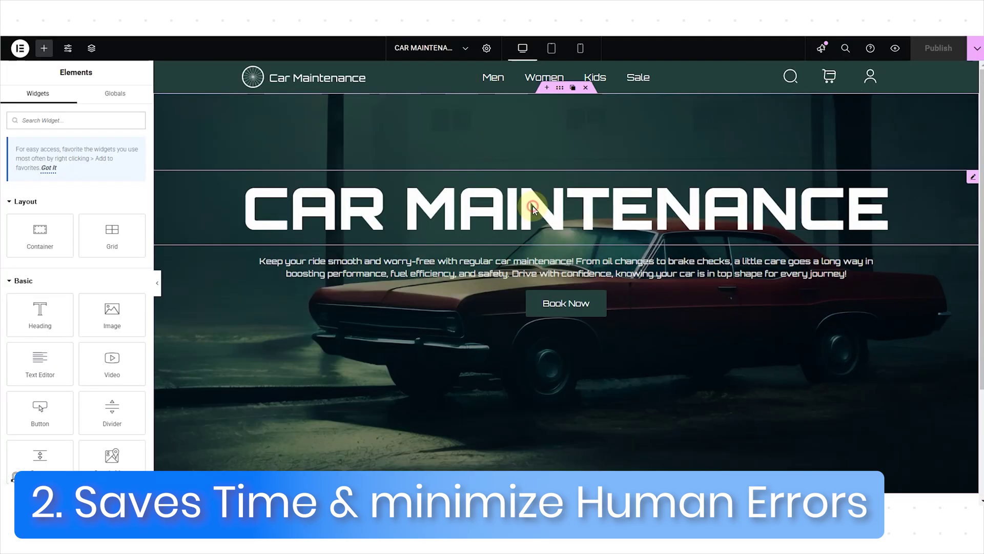
left_click(533, 206)
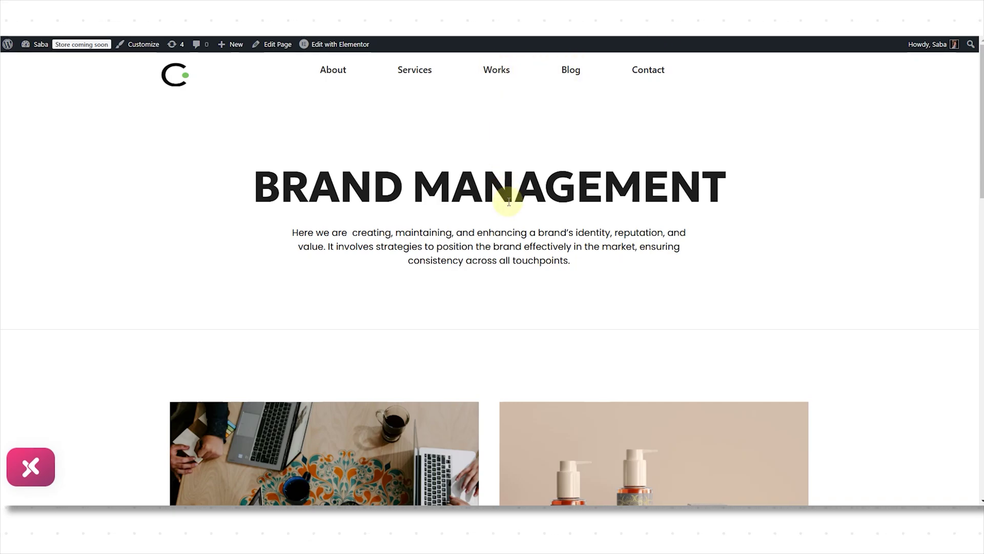
Open the BRAND MANAGEMENT page in Elementor and delete its main heading.
scroll(509, 201, "down", 15)
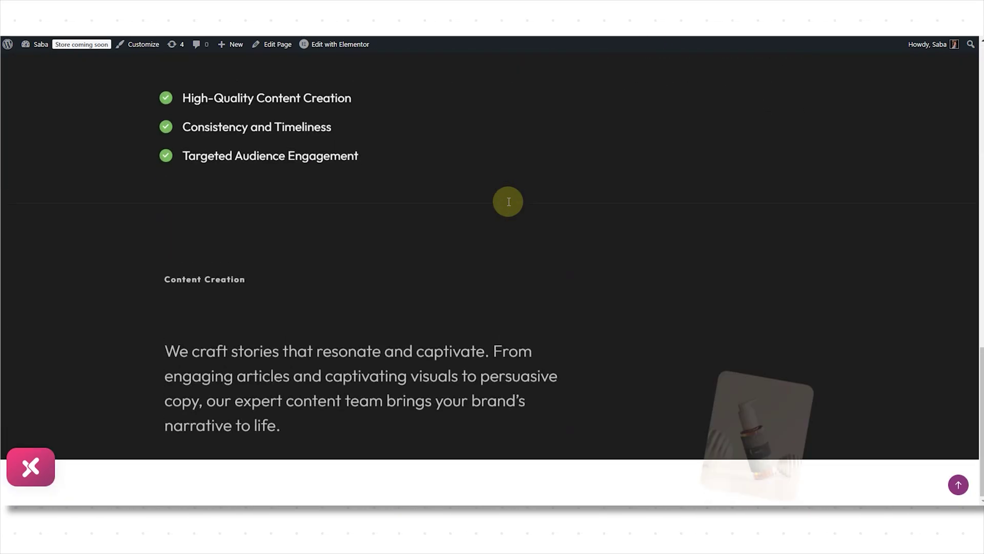
scroll(509, 202, "up", 1)
scroll(509, 201, "up", 13)
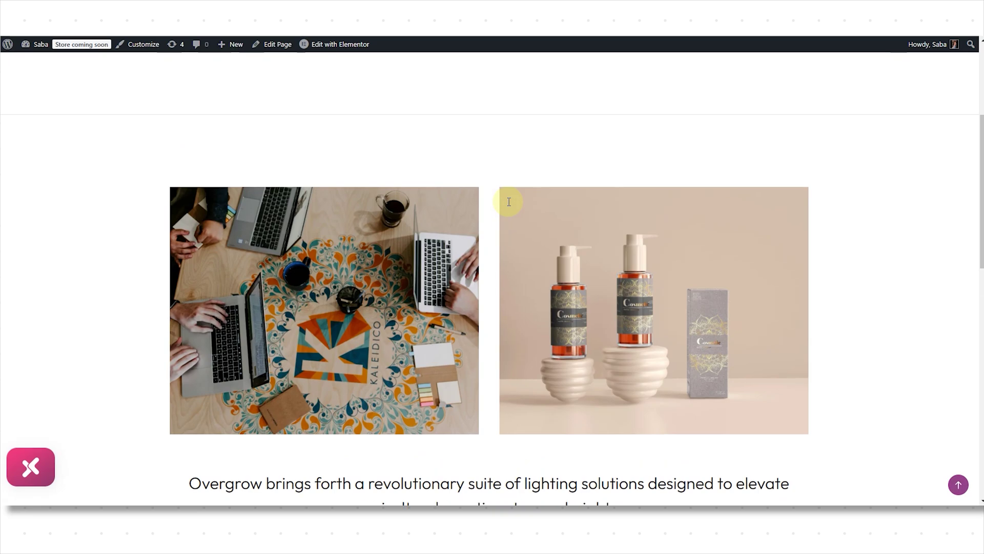
scroll(509, 201, "up", 4)
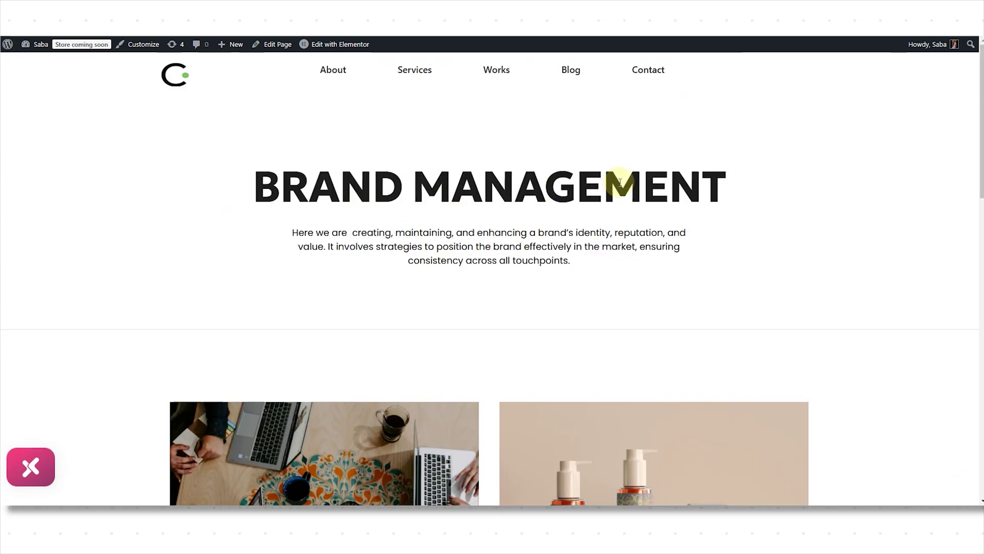
left_click(354, 44)
right_click(596, 132)
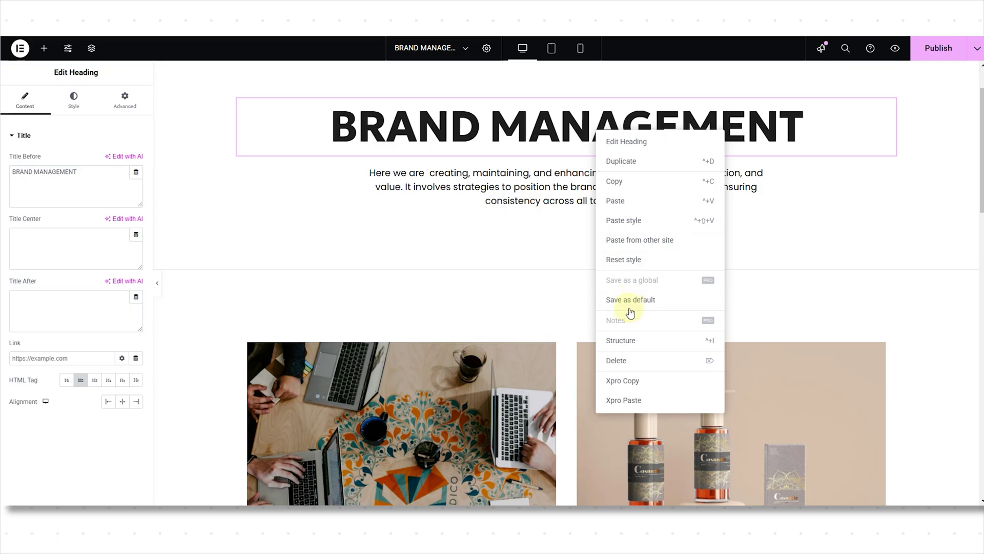
left_click(625, 362)
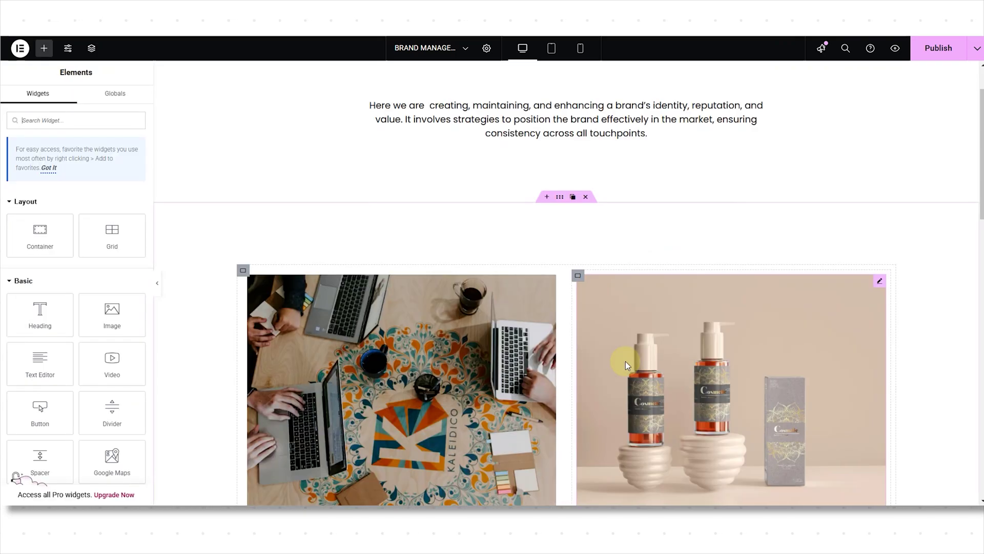
Find the Xpro Page Title widget by searching for "page" and place it above the intro paragraph.
scroll(385, 153, "up", 2)
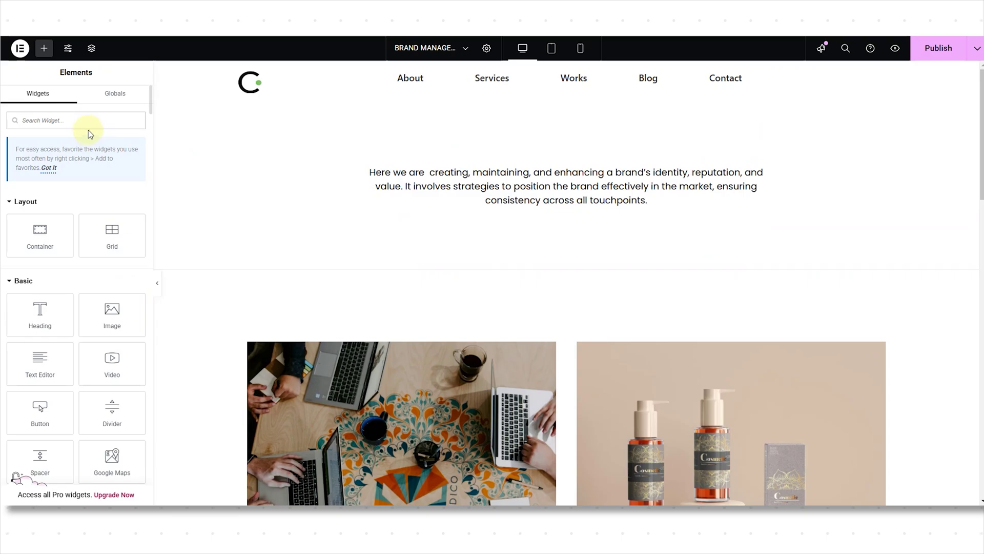
left_click(84, 119)
type("page")
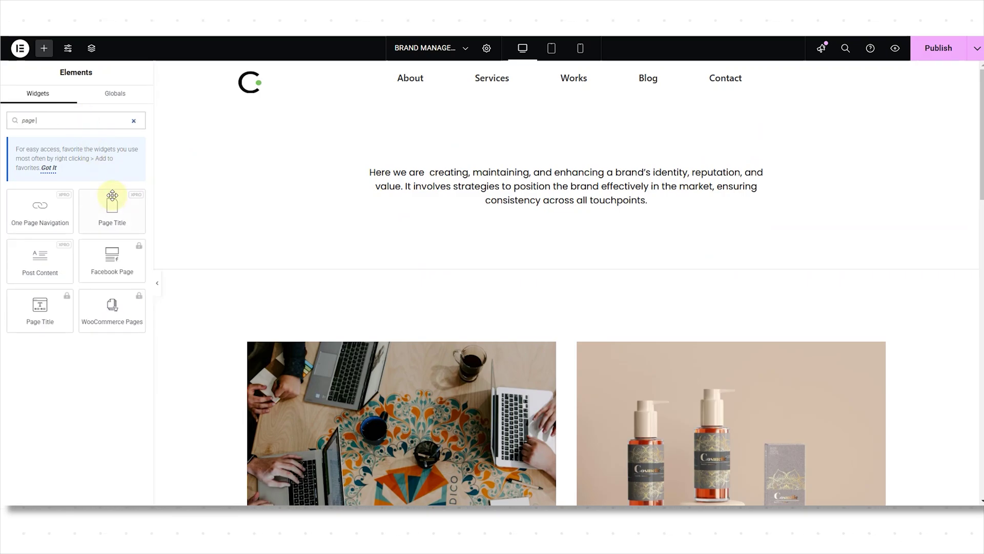
left_click_drag(112, 195, 412, 170)
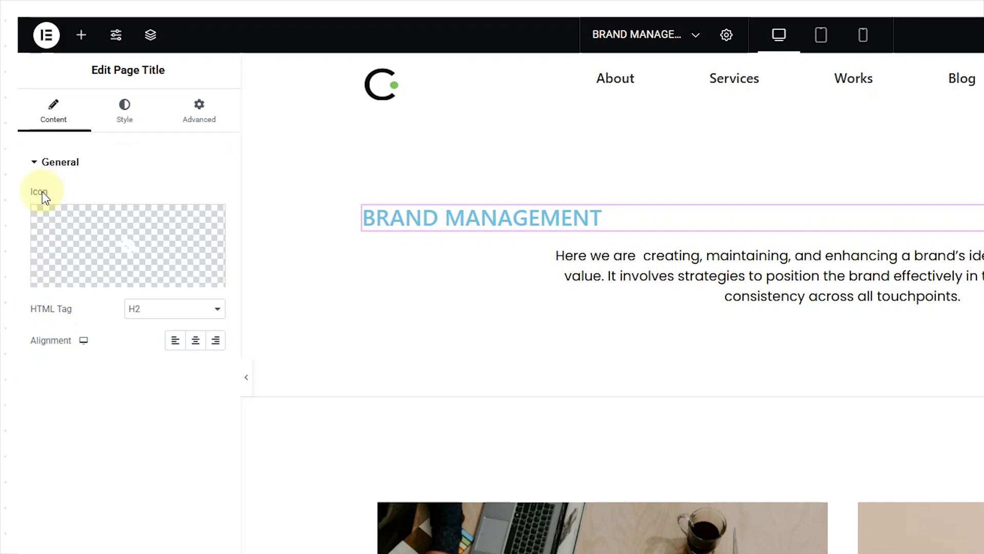
Browse the icon library for the page title, filter it by "tool", and close it without inserting an icon.
mouse_move(59, 274)
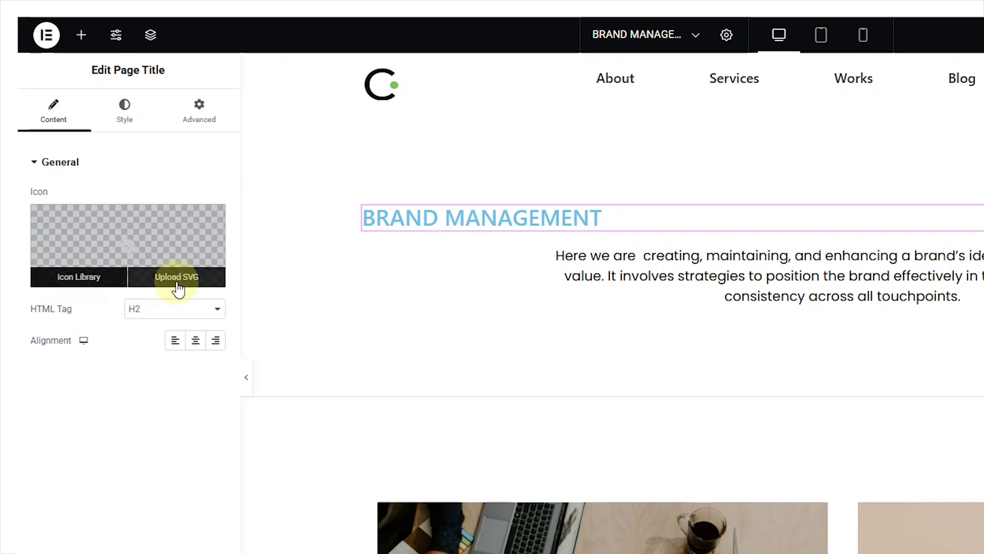
left_click(82, 280)
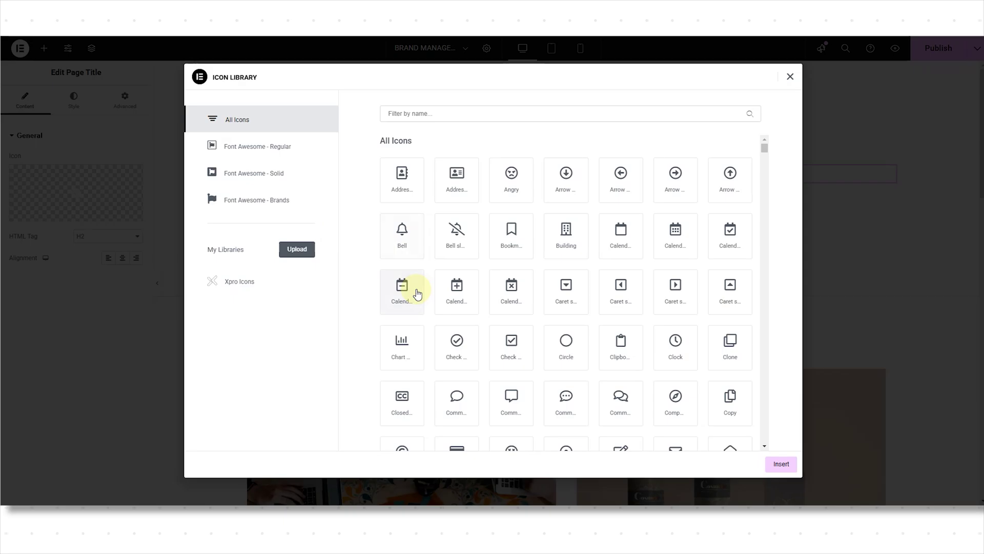
scroll(607, 380, "down", 5)
scroll(418, 293, "up", 5)
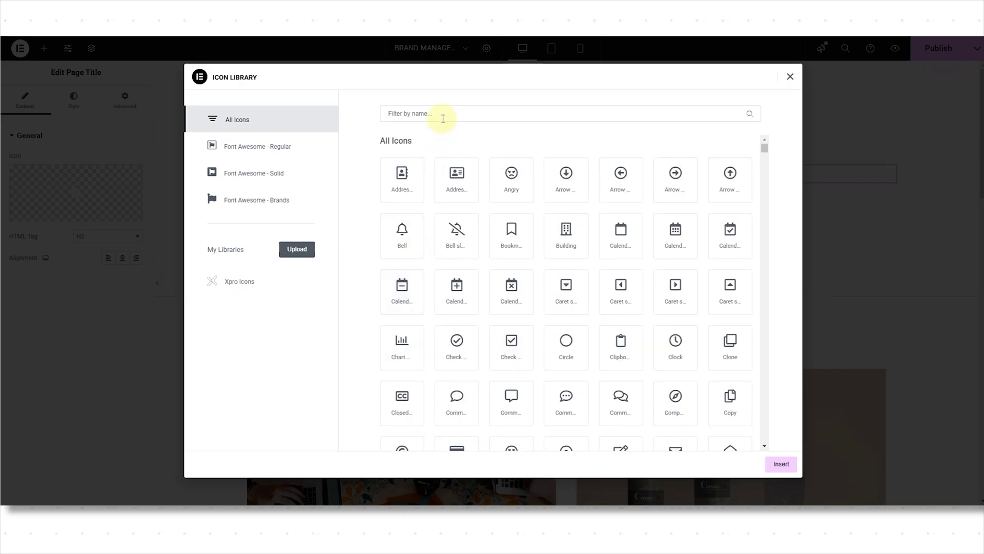
left_click(443, 119)
type("tool")
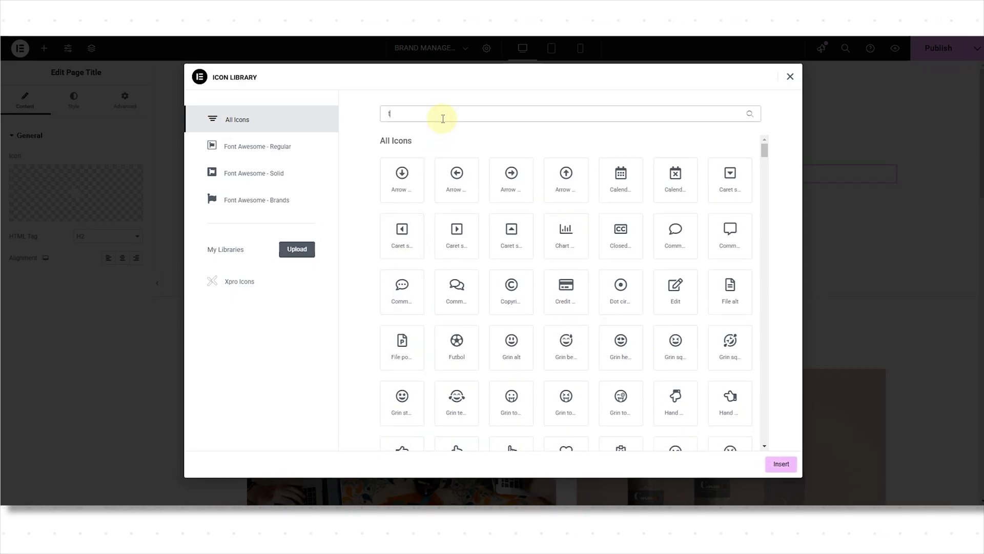
key("BackSpace")
key("BackSpace")
key("BackSpace")
key("BackSpace")
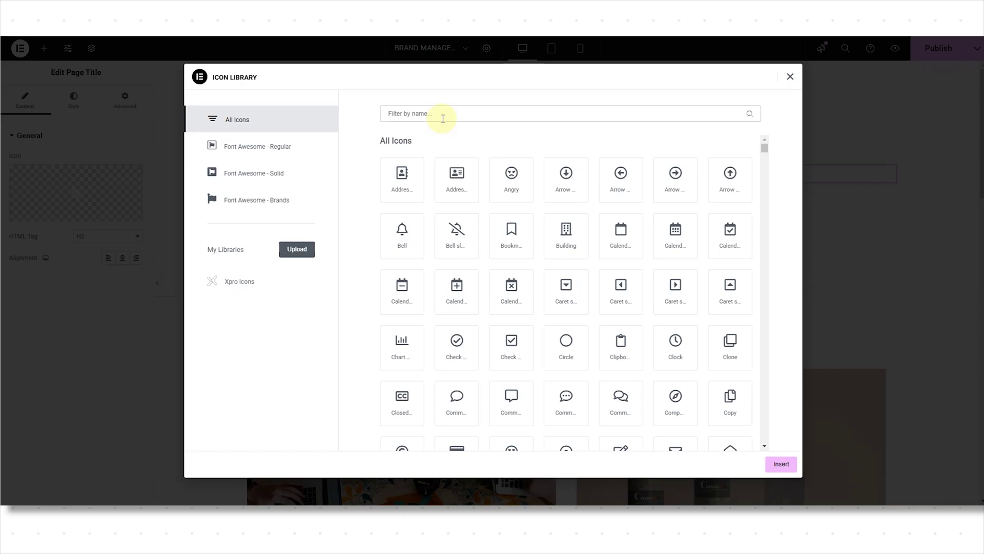
left_click(790, 77)
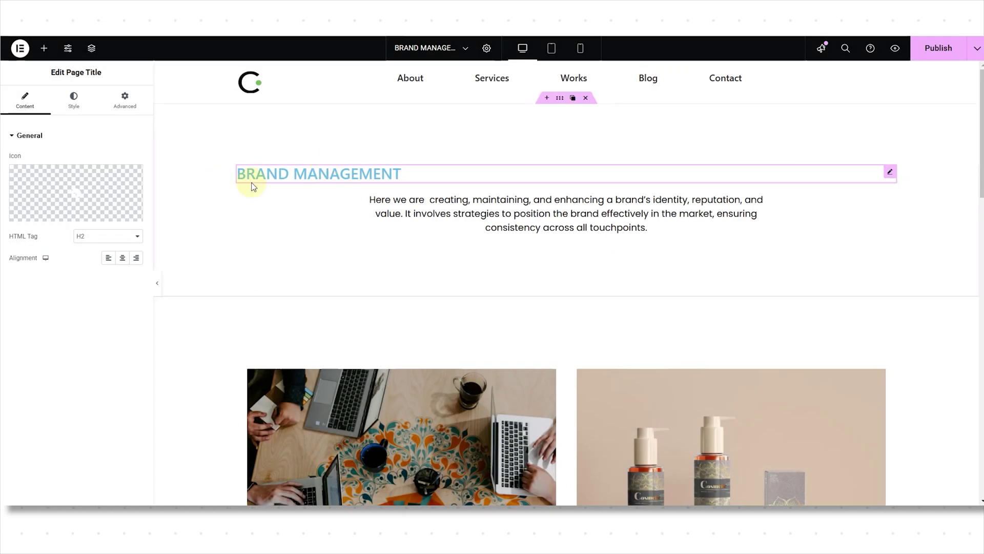
View the media library's SVG files for the page title icon and close it without inserting one.
left_click(100, 220)
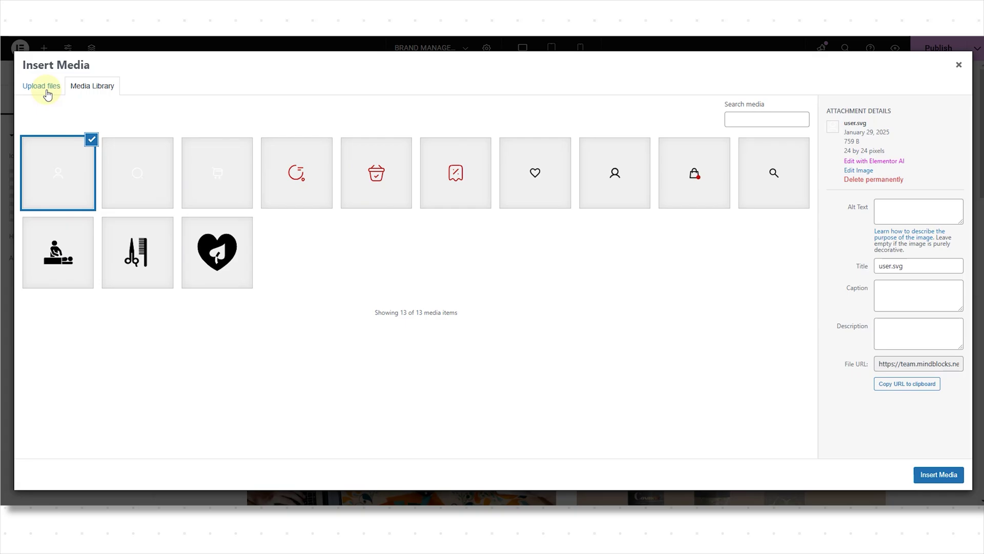
left_click(960, 65)
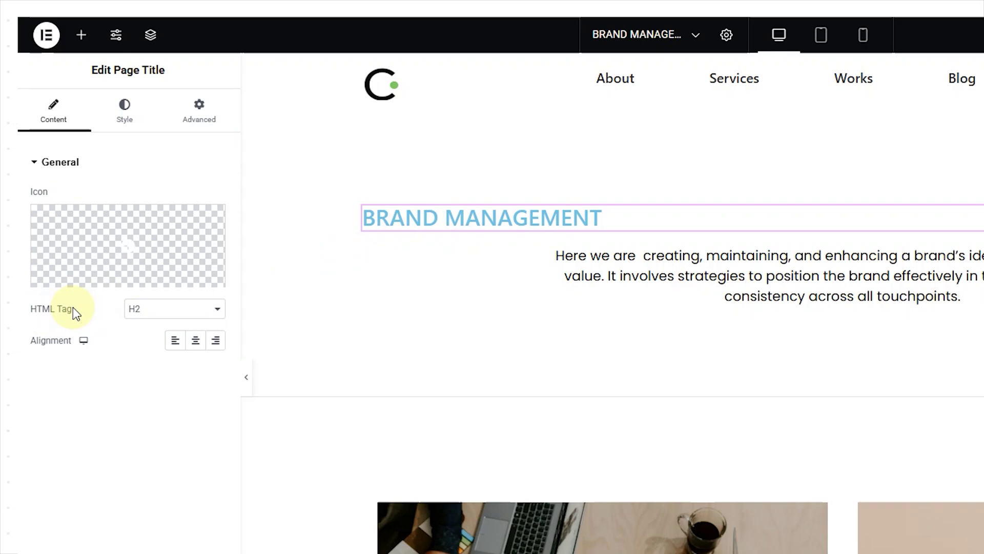
Set the page title's HTML tag to H1 and center it, trying right alignment along the way.
left_click(182, 314)
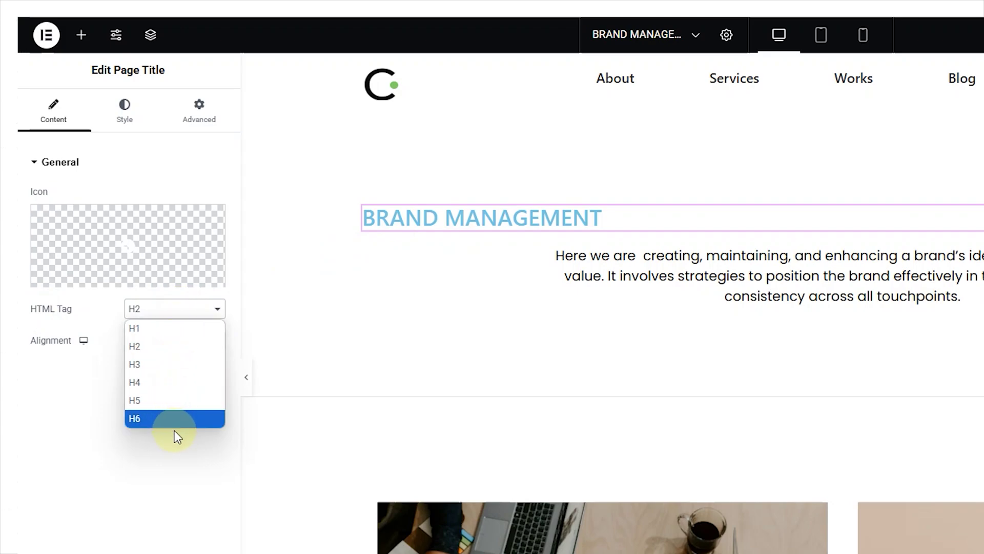
left_click(168, 333)
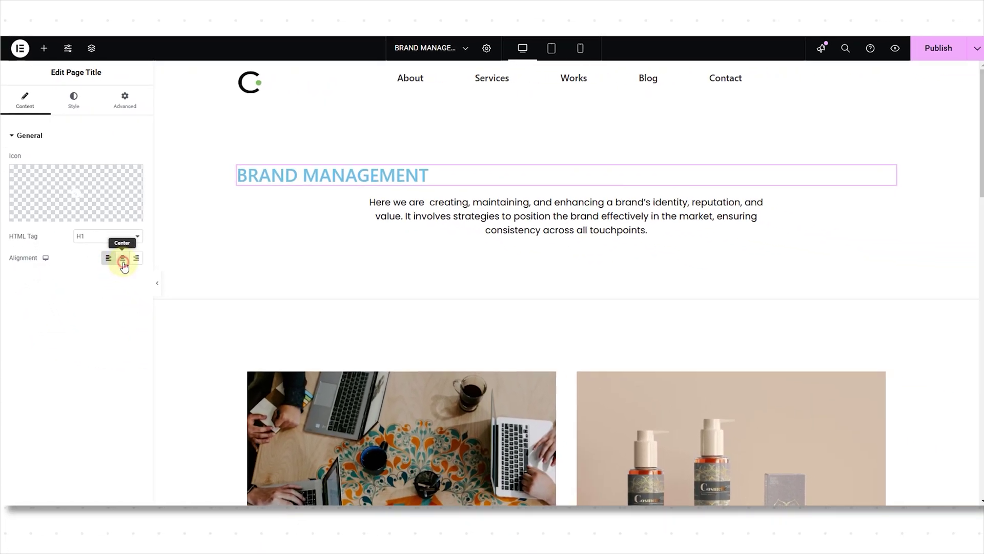
left_click(123, 261)
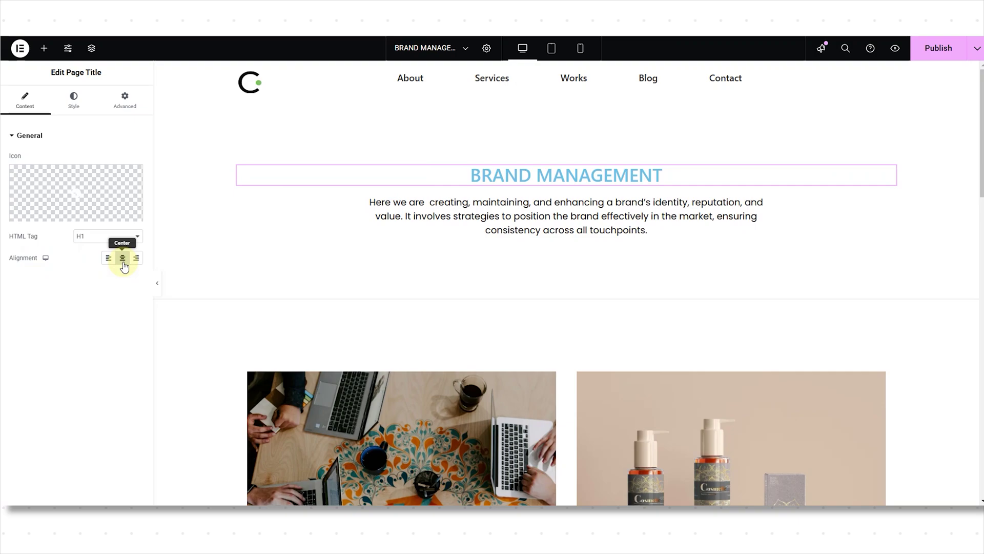
left_click(137, 261)
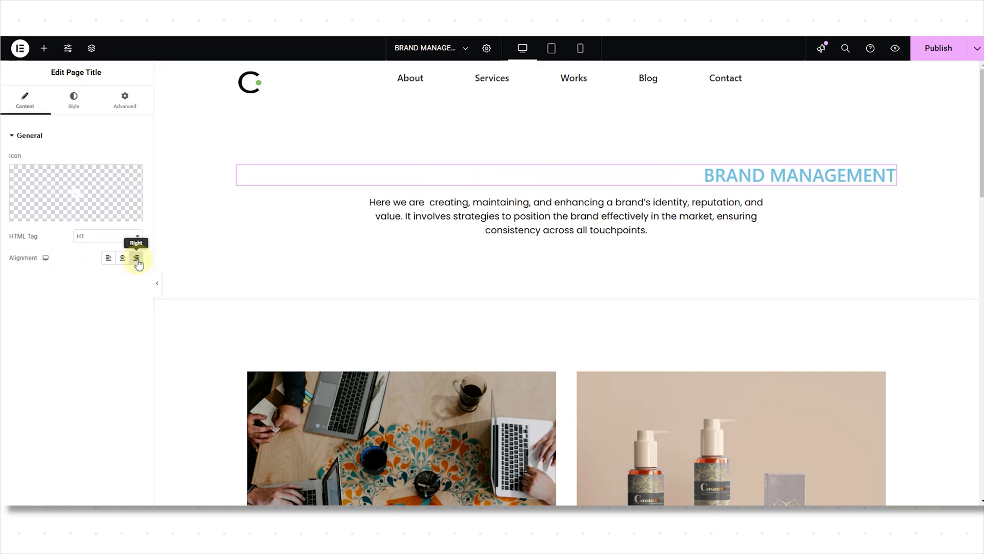
left_click(123, 259)
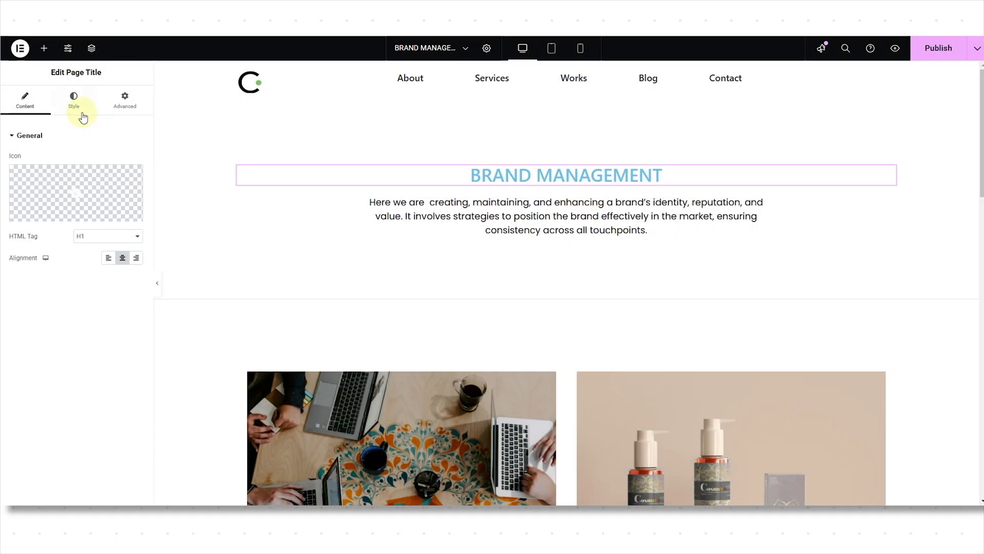
Set the page title's typography to the Geologica font family at a size of 84 px.
left_click(81, 113)
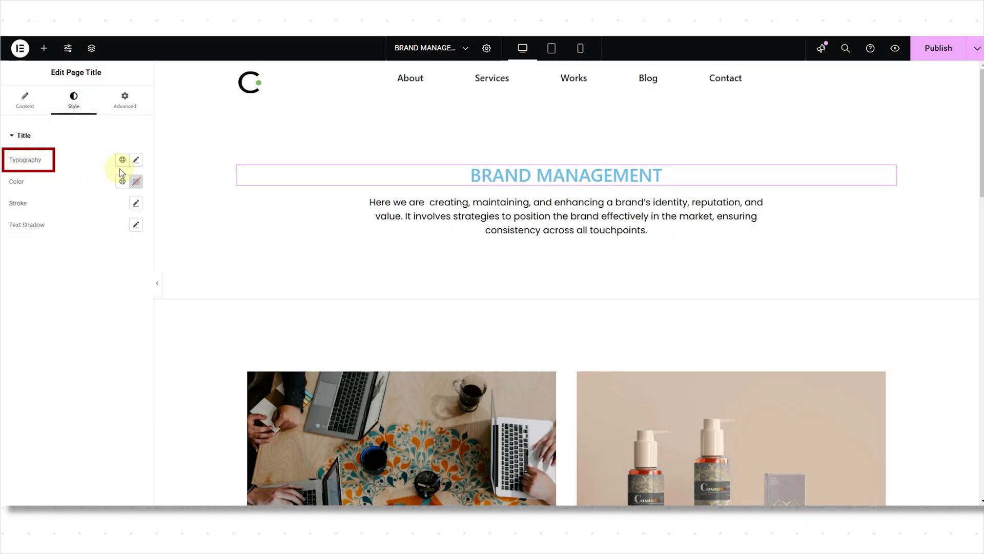
left_click(136, 161)
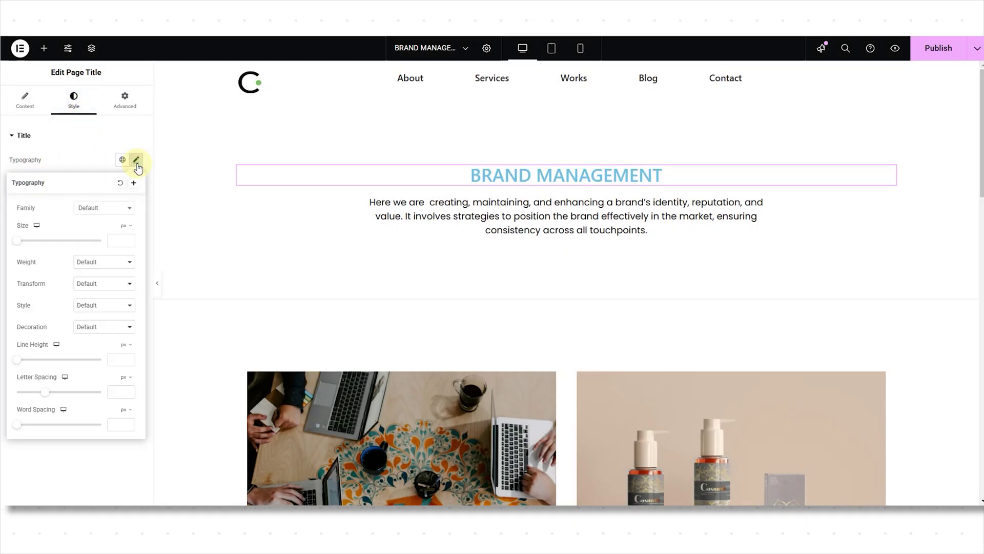
left_click(117, 207)
type("geo")
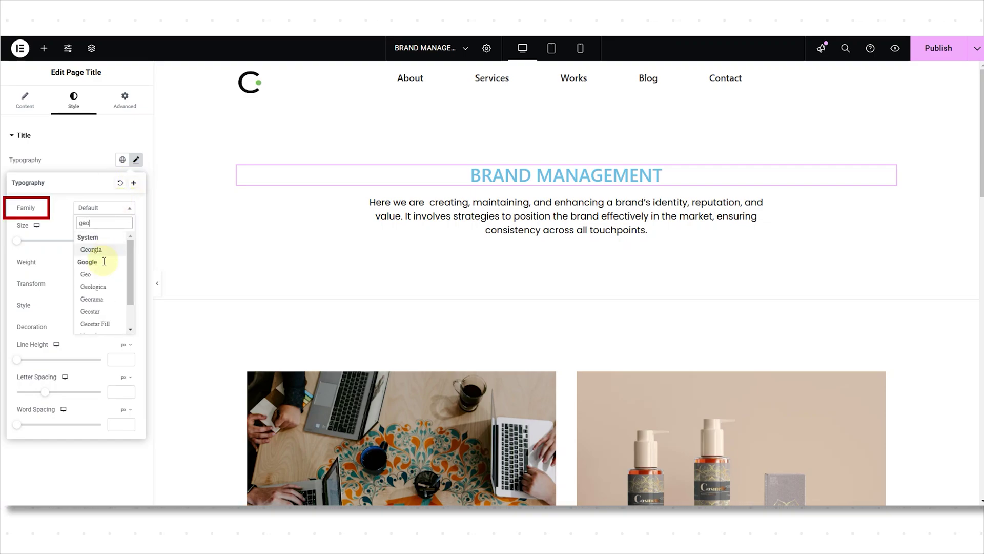
left_click(114, 262)
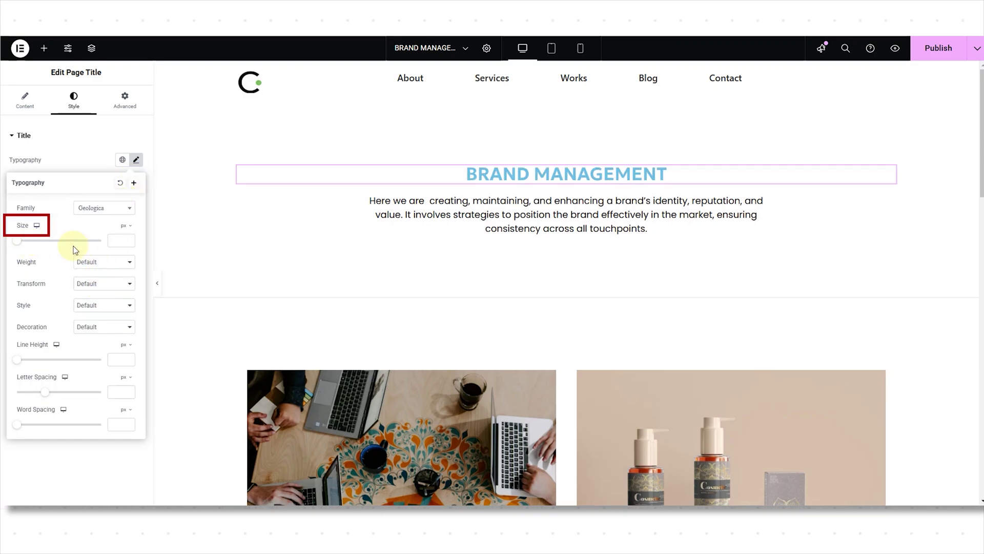
type("84")
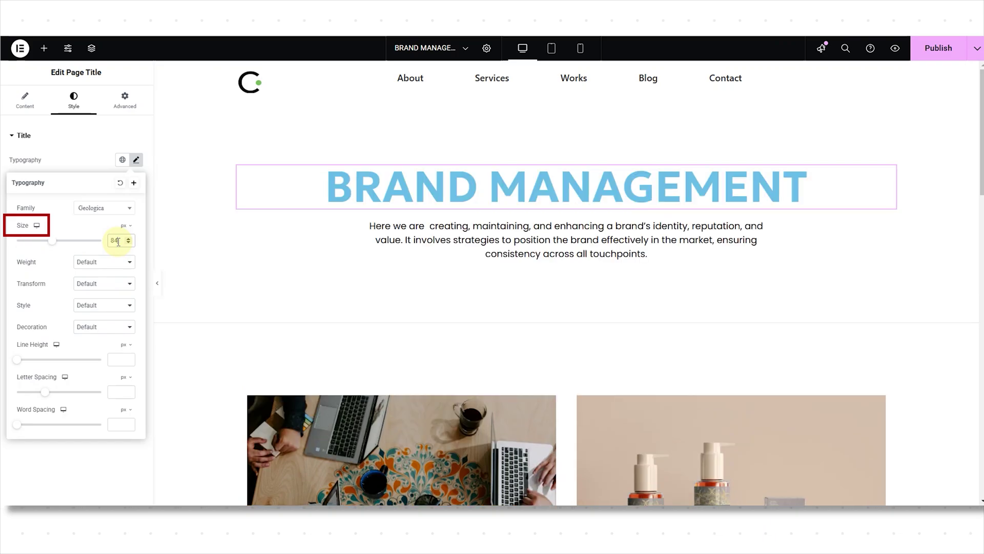
Try the 500 (Medium) and 600 (Semi Bold) weights on the page title and settle on 700 (Bold).
left_click(114, 264)
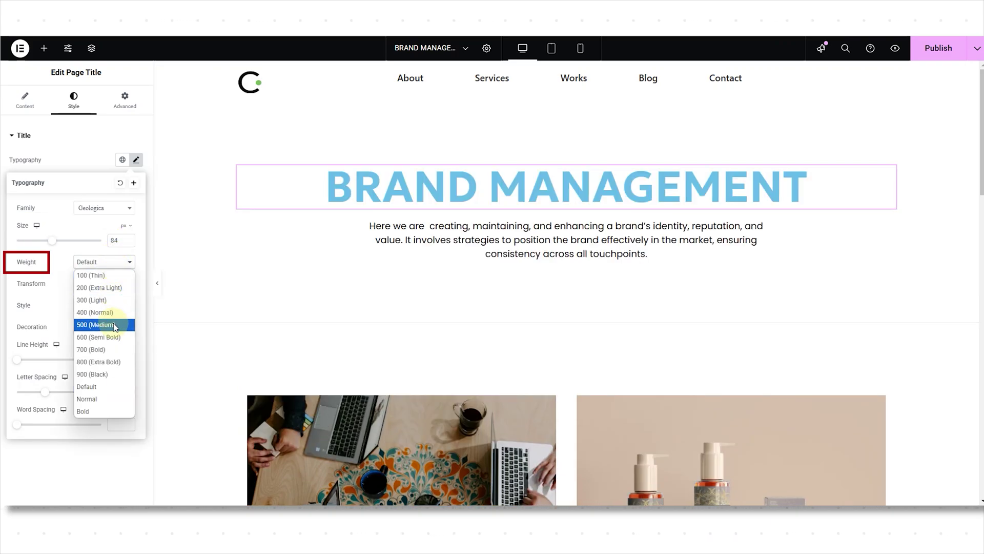
left_click(116, 324)
left_click(123, 260)
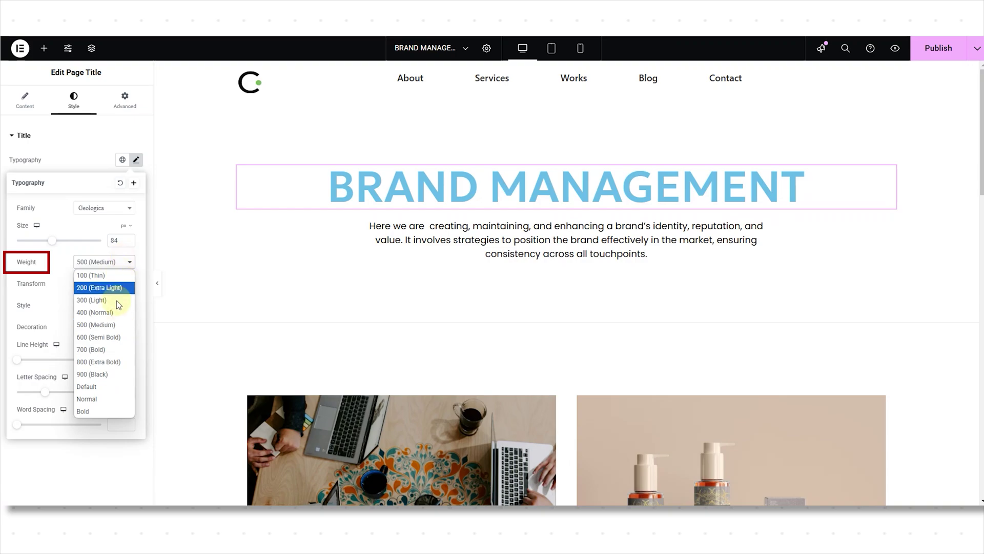
left_click(112, 336)
left_click(126, 261)
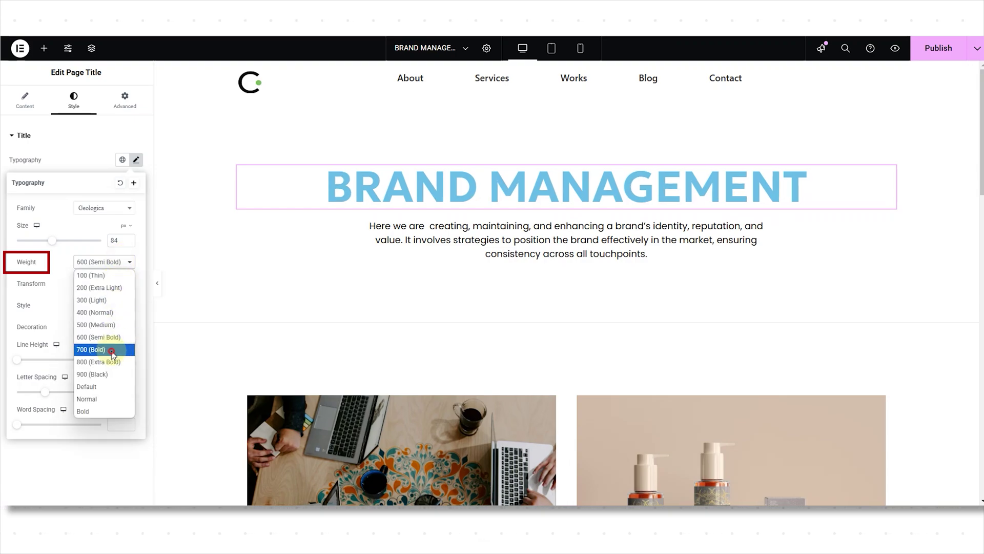
left_click(112, 350)
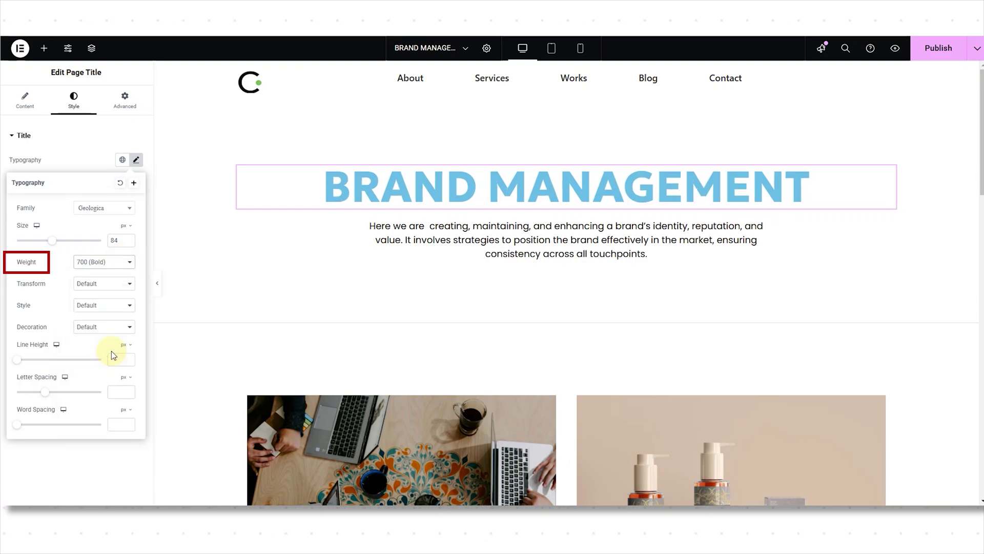
Try the Uppercase and Lowercase text transforms on the page title and settle on Capitalize.
left_click(98, 290)
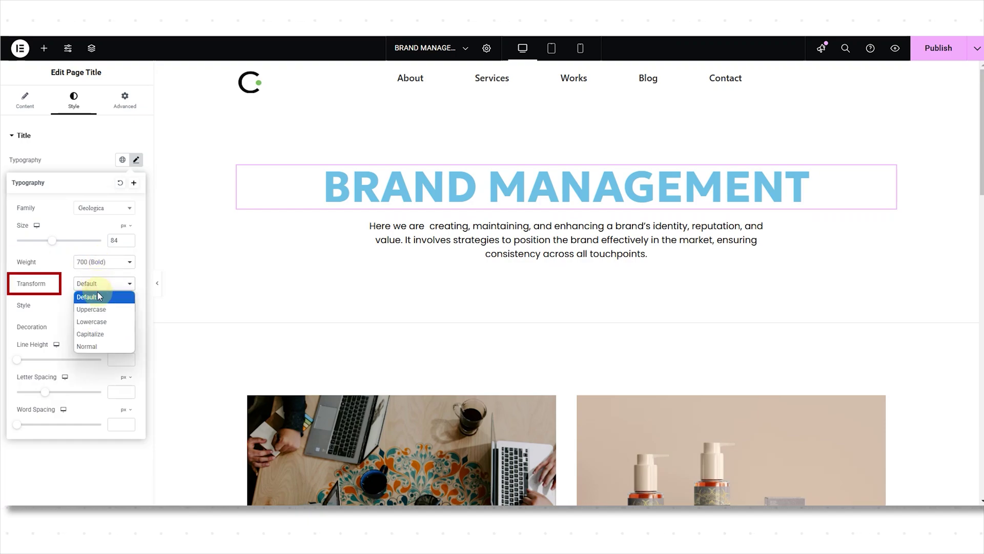
left_click(99, 309)
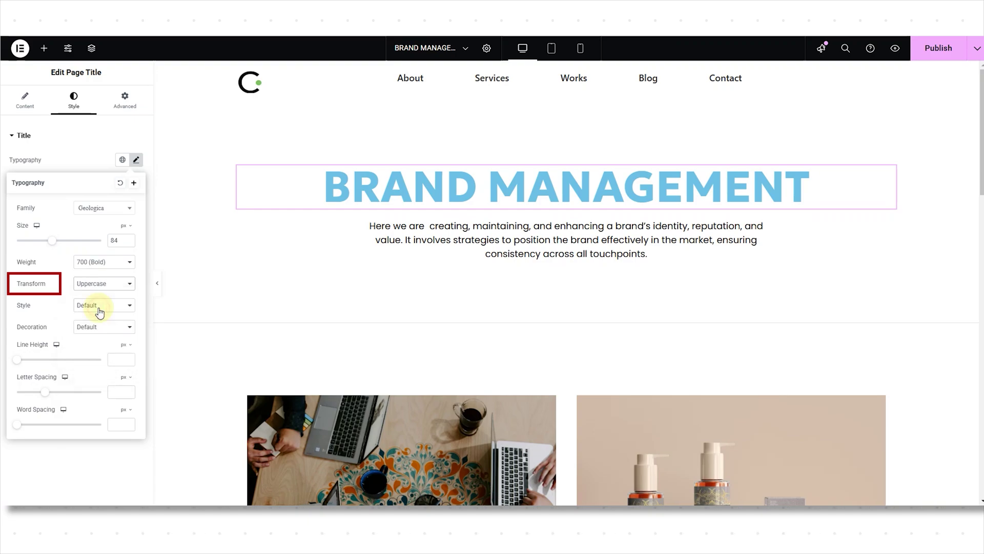
left_click(103, 285)
left_click(100, 321)
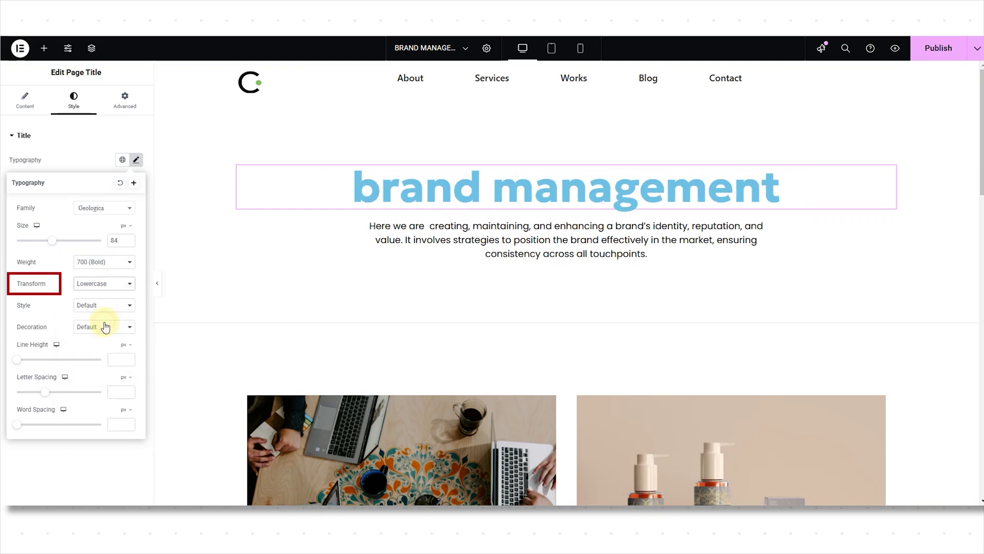
left_click(118, 283)
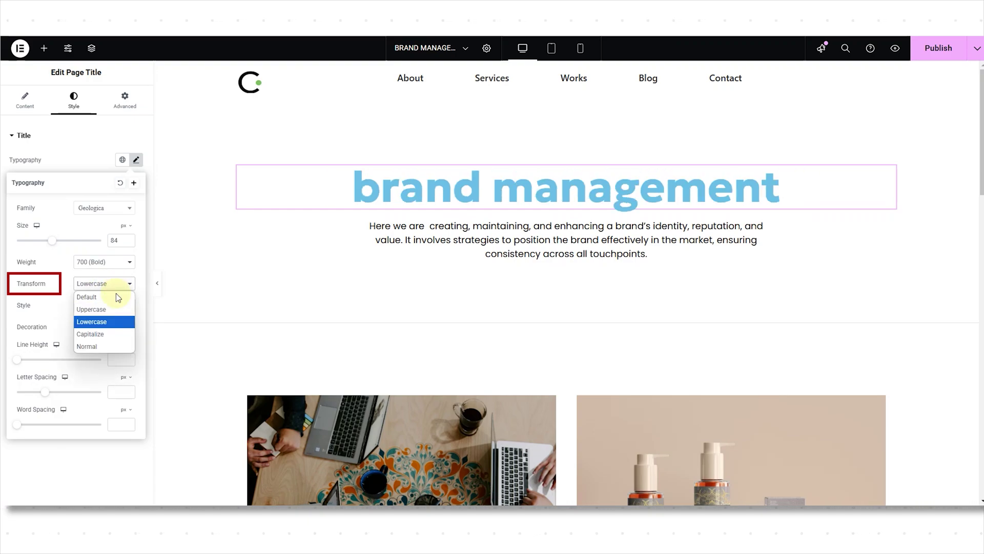
left_click(114, 335)
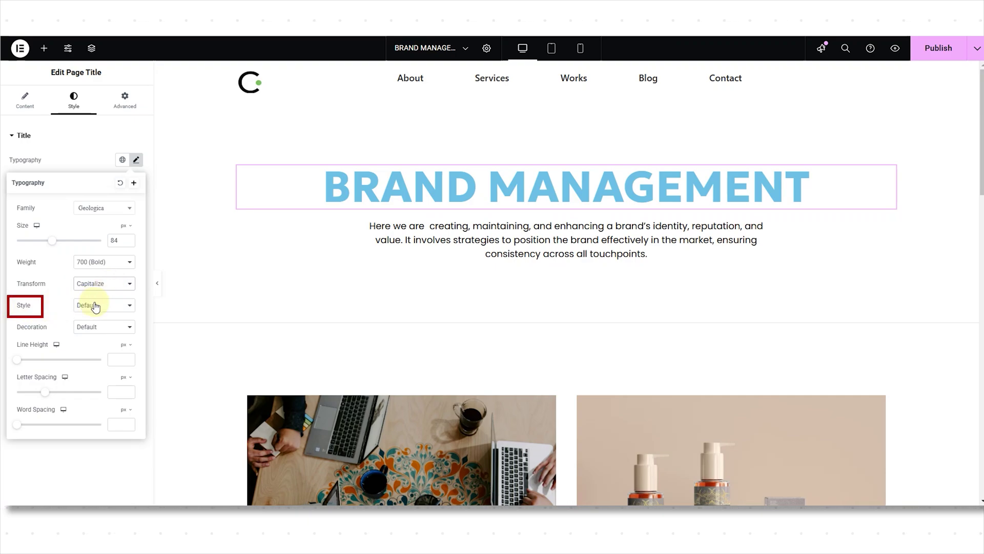
Try the Italic, Oblique and Normal font styles on the page title and return the style to Default.
left_click(108, 309)
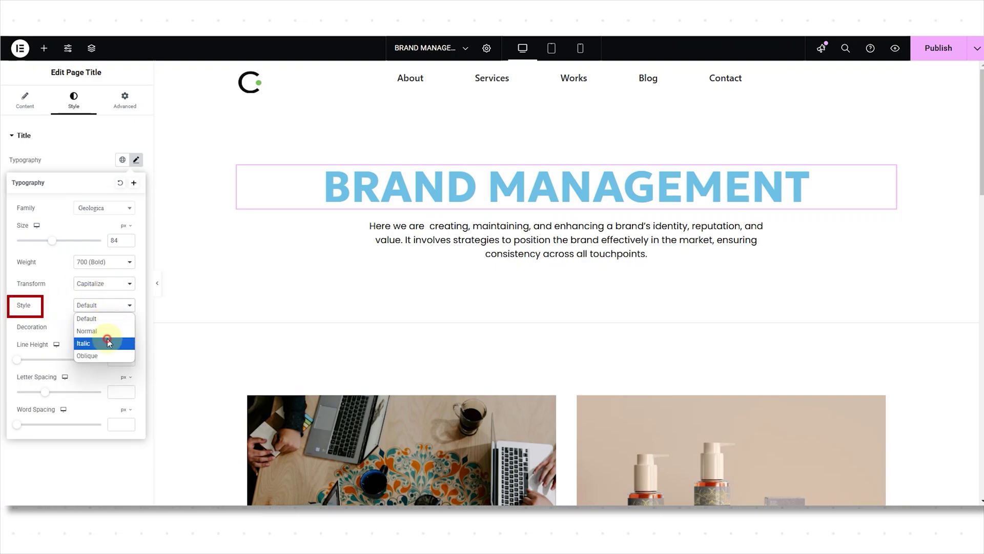
left_click(108, 342)
left_click(108, 307)
left_click(100, 355)
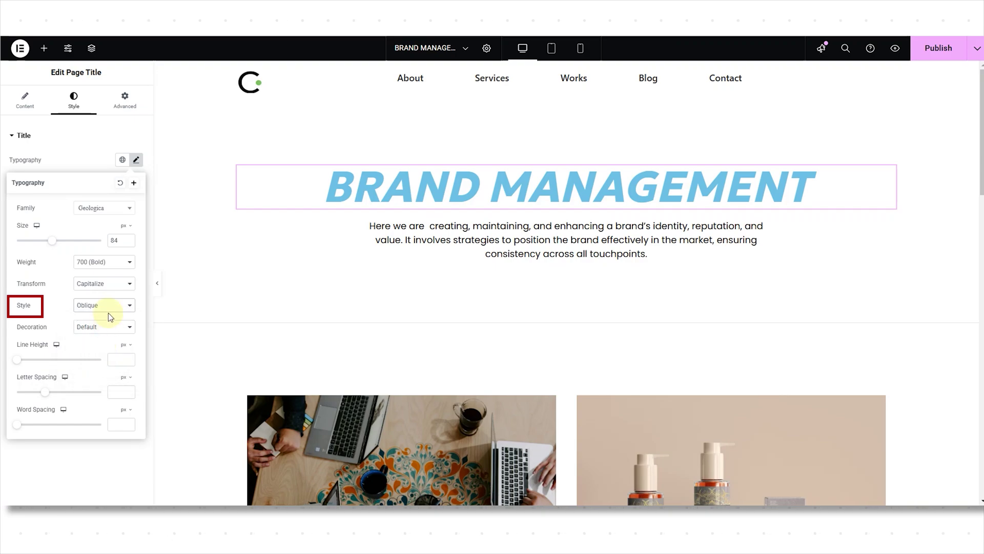
left_click(109, 310)
left_click(110, 330)
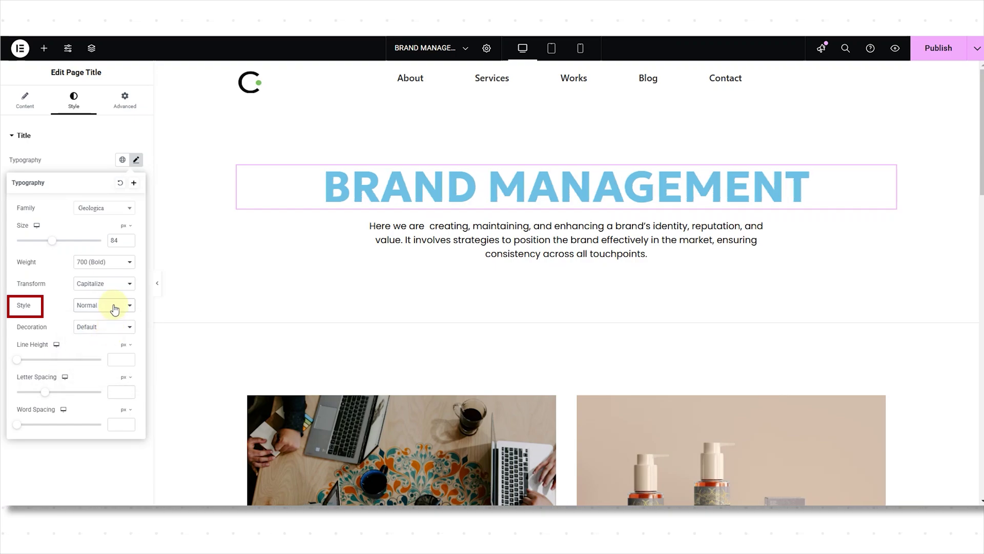
left_click(115, 307)
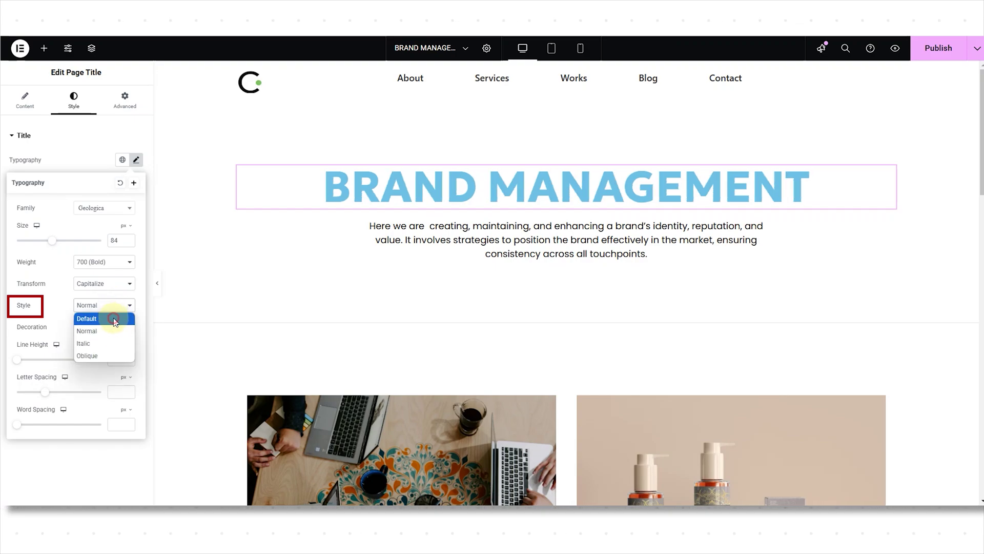
left_click(114, 320)
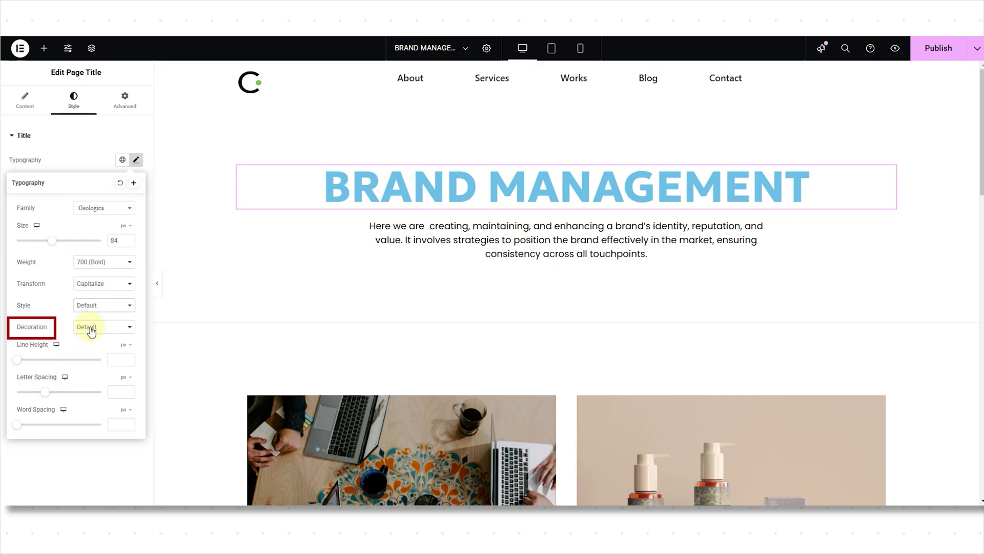
Try the Underline, Overline and Line Through decorations on the page title and return the decoration to Default.
left_click(92, 330)
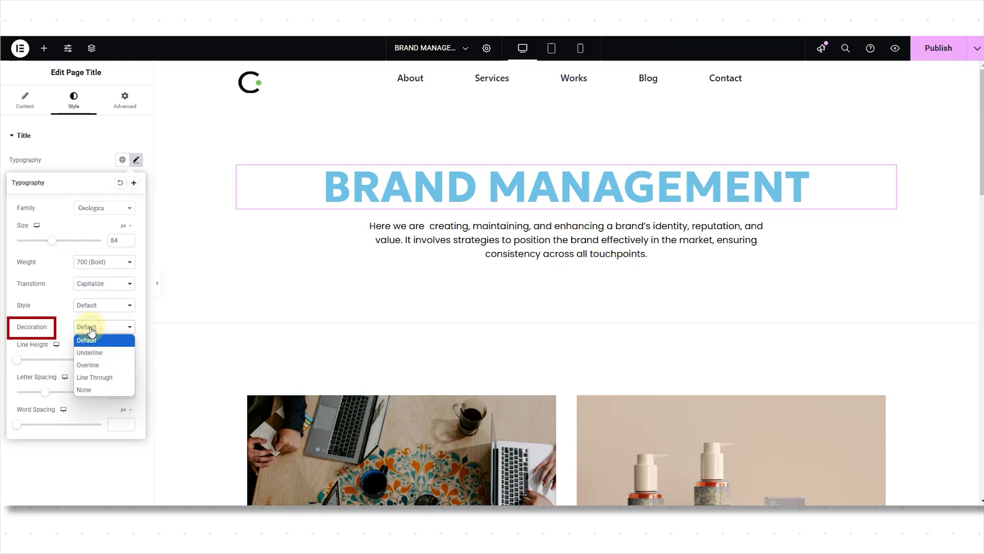
left_click(99, 353)
left_click(97, 328)
left_click(101, 365)
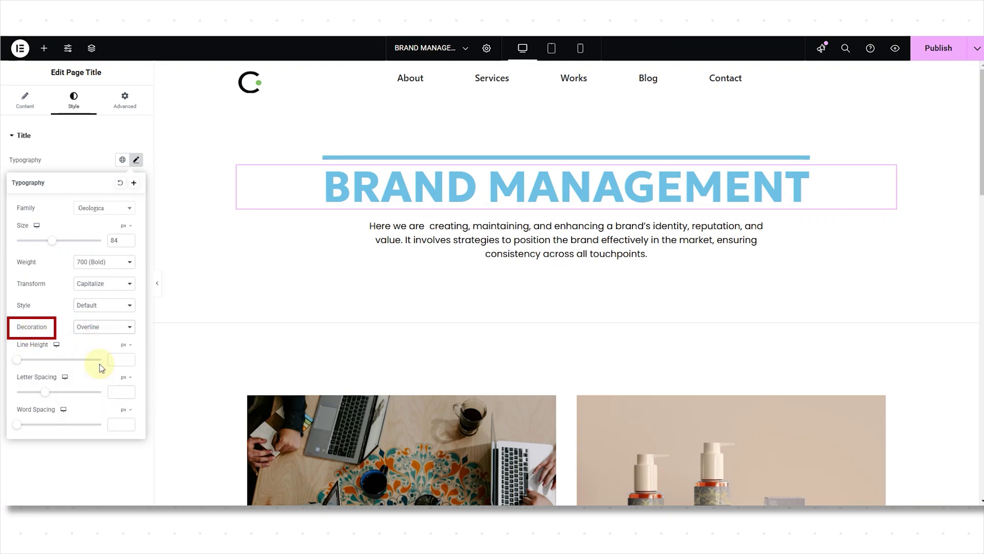
left_click(105, 327)
left_click(108, 377)
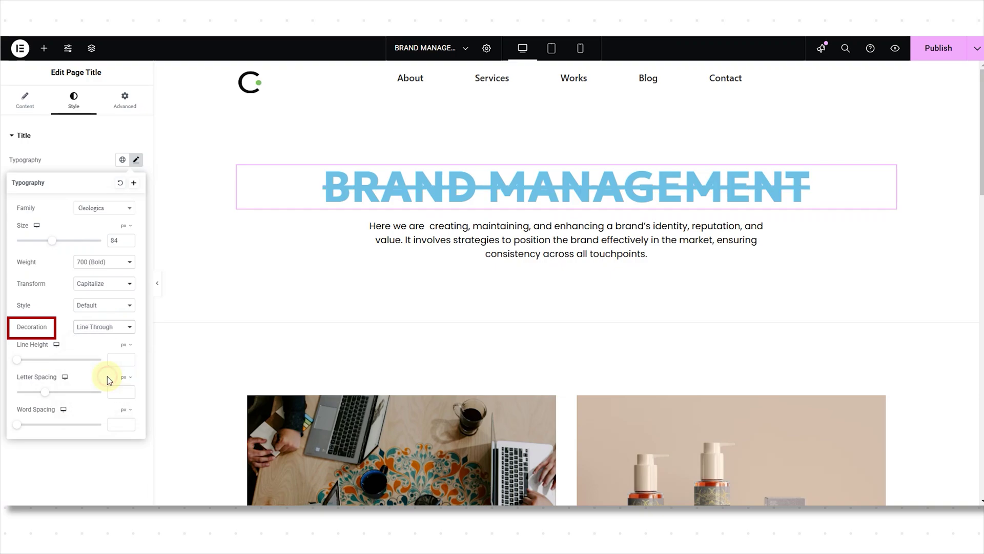
left_click(117, 333)
left_click(115, 341)
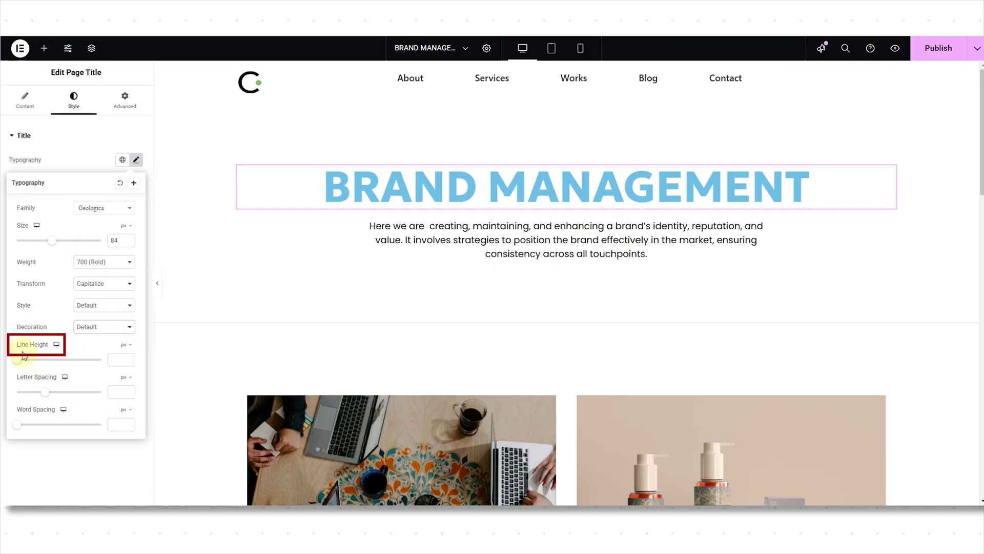
Set the page title's line height to 0 px and its letter spacing to -1.7 px.
mouse_move(15, 365)
left_mouse_down()
mouse_move(86, 364)
mouse_move(2, 365)
left_mouse_up()
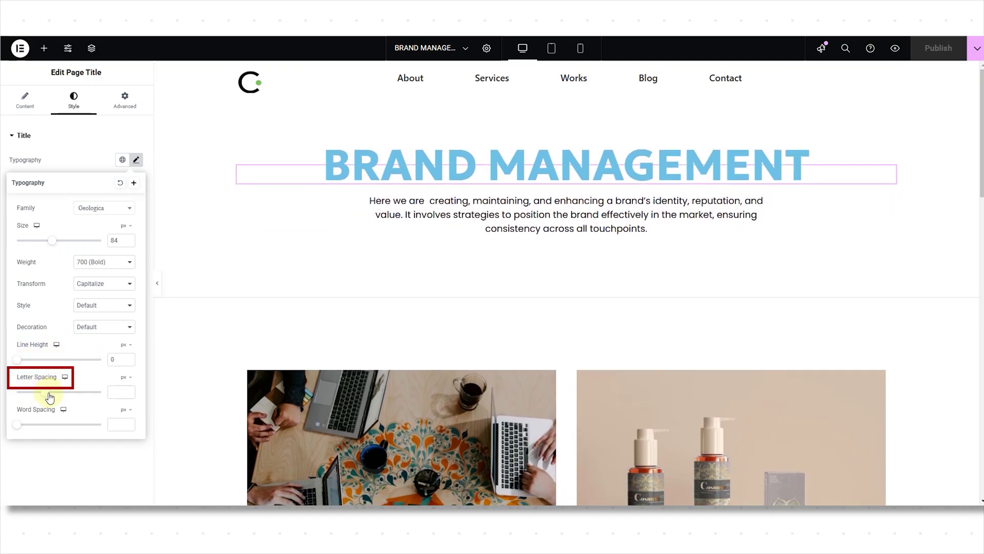
mouse_move(48, 394)
left_mouse_down()
mouse_move(71, 394)
mouse_move(32, 395)
mouse_move(45, 393)
left_mouse_up()
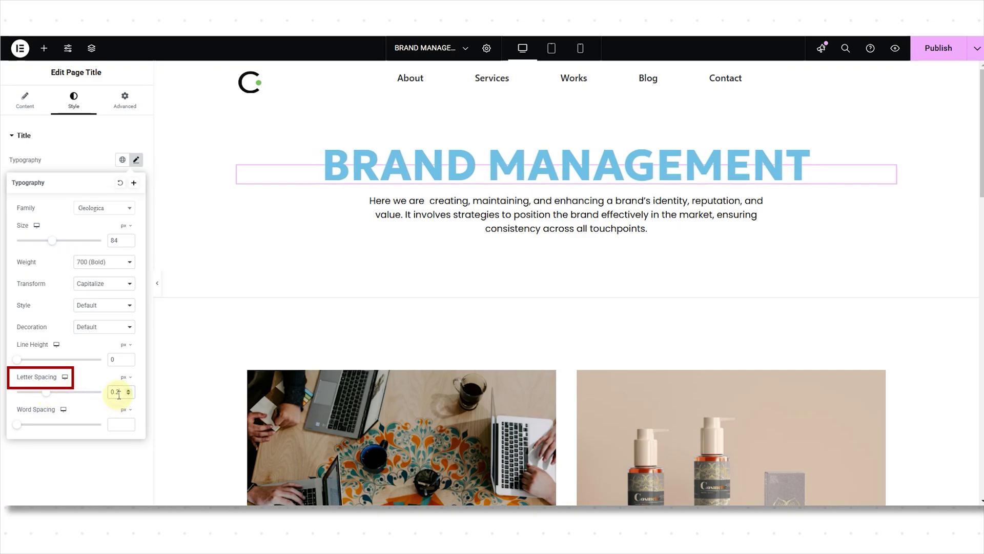
scroll(119, 393, "down", 19)
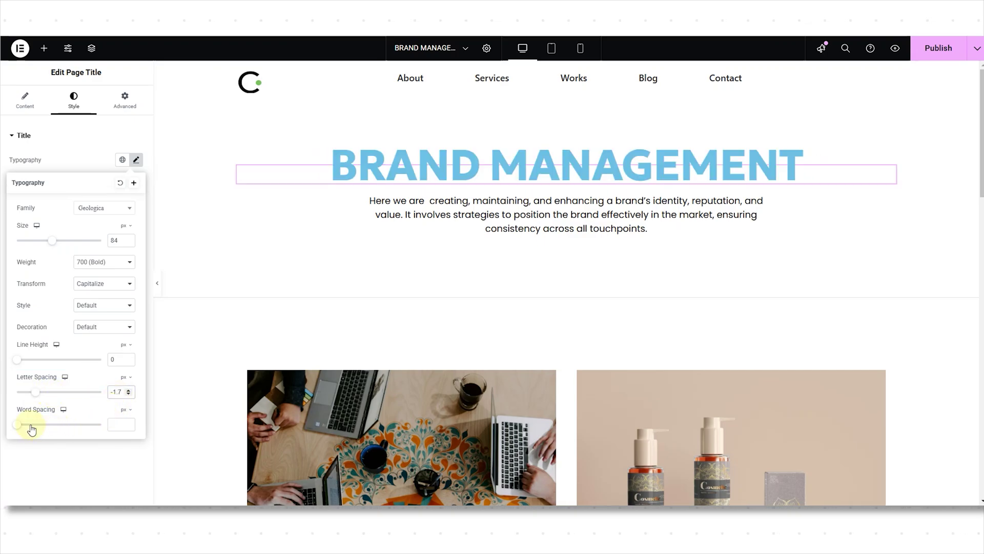
Try a word spacing of 38 px on the page title and undo it.
left_click_drag(18, 427, 82, 425)
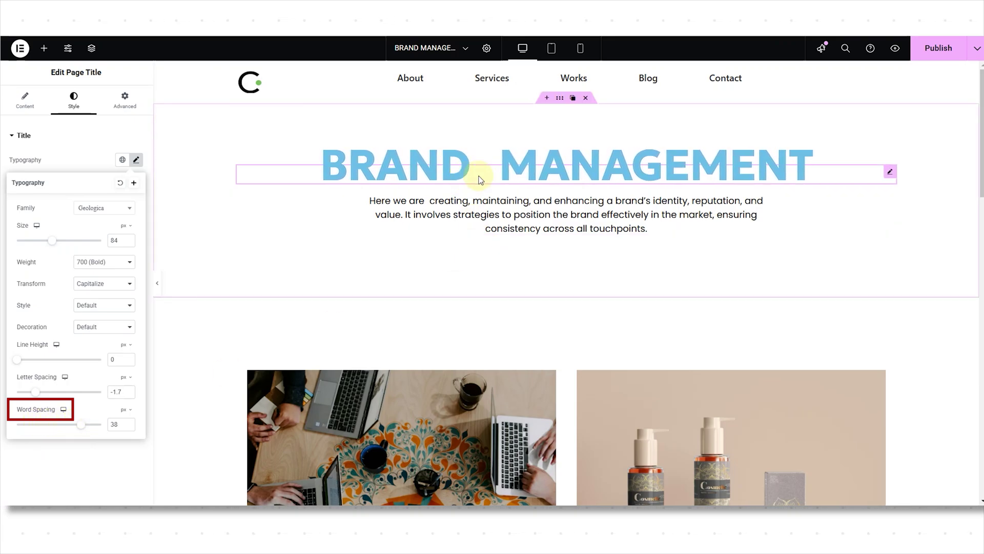
key("ctrl+z")
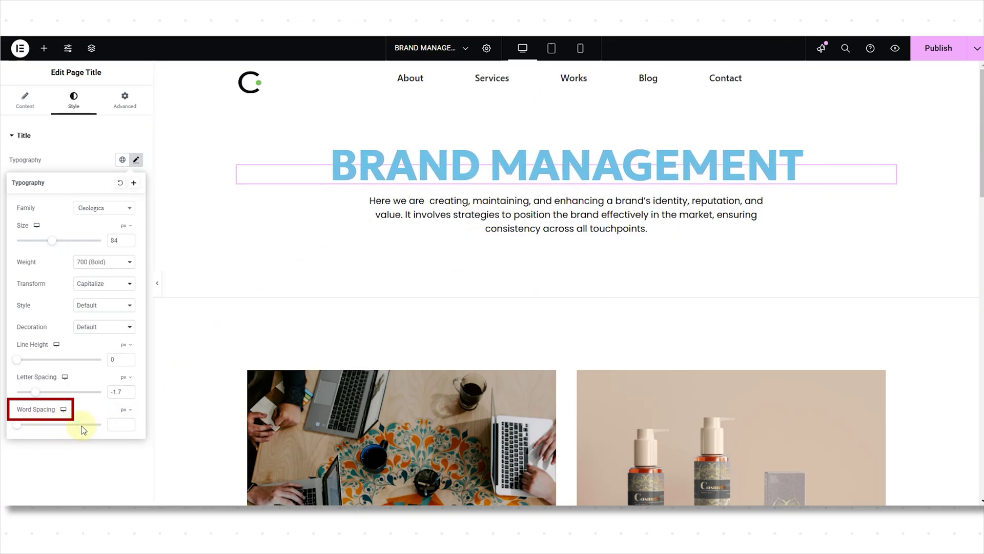
Try to create a new global color from the page title's color picker and cancel it.
left_click(86, 156)
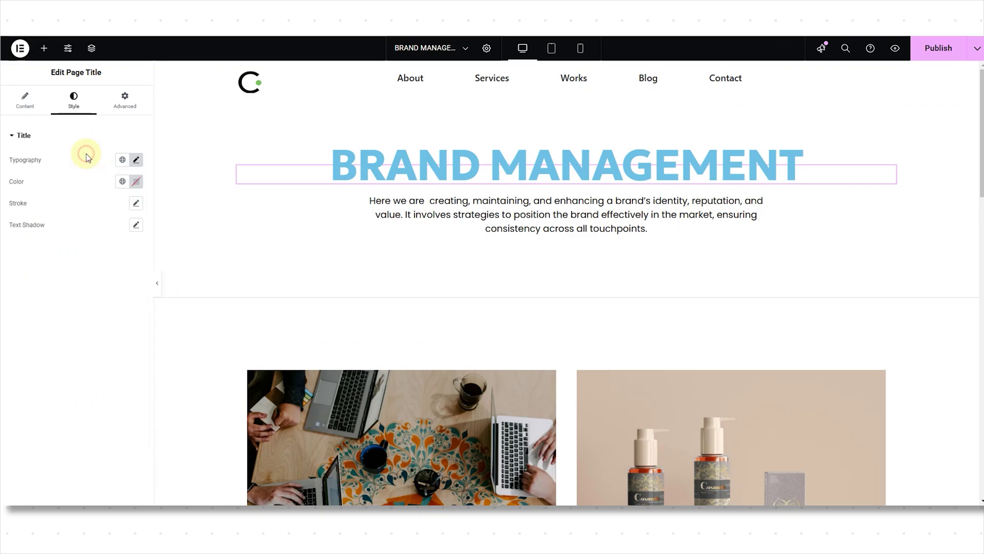
left_click(136, 181)
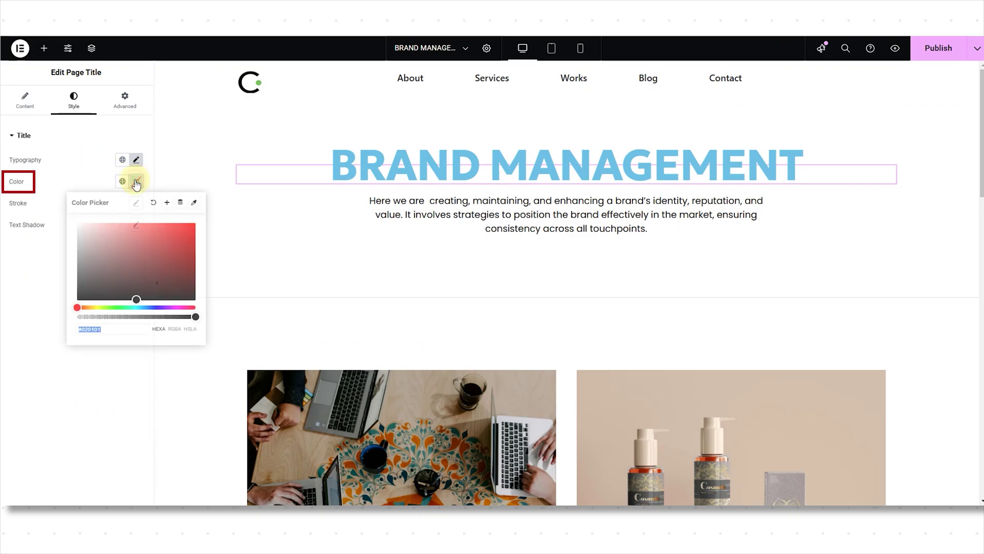
left_click(154, 203)
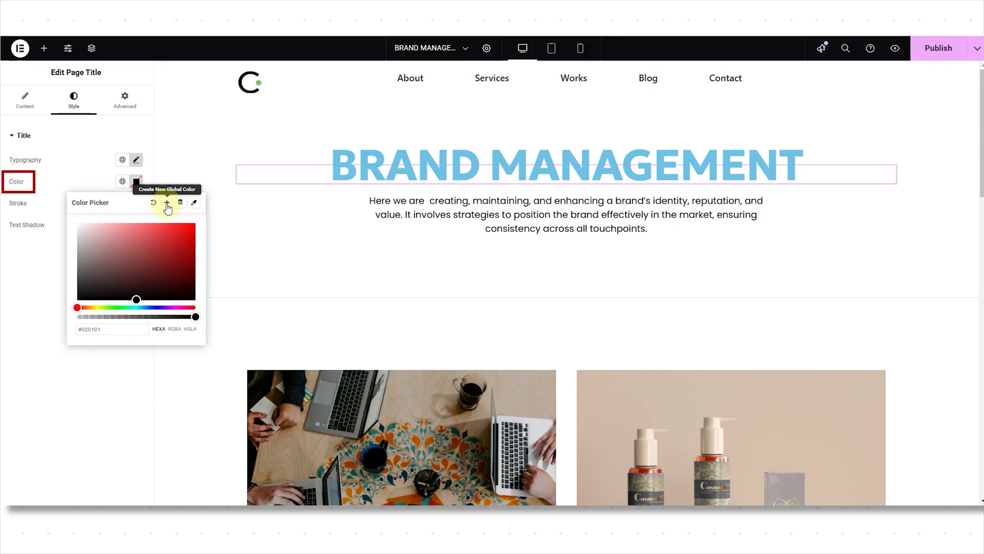
left_click(167, 203)
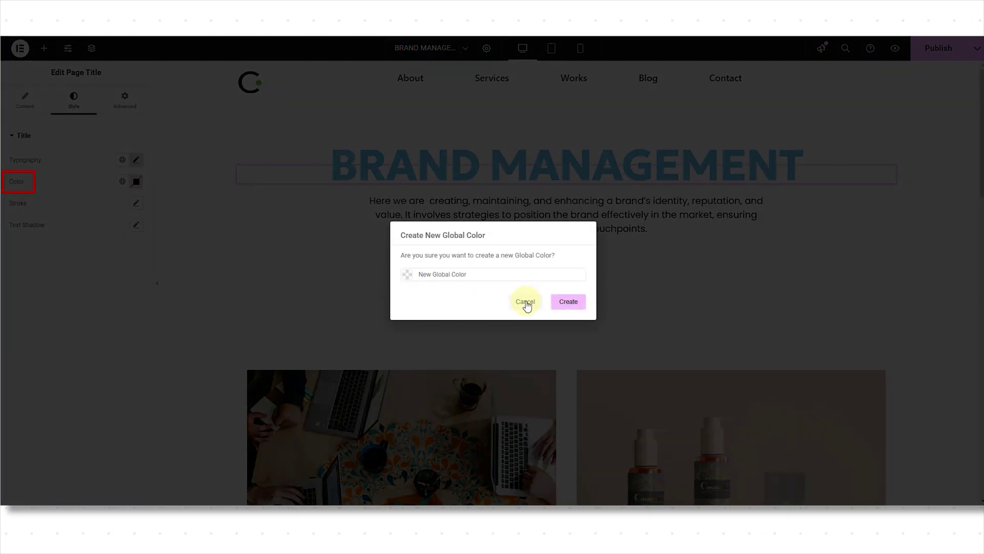
left_click(526, 302)
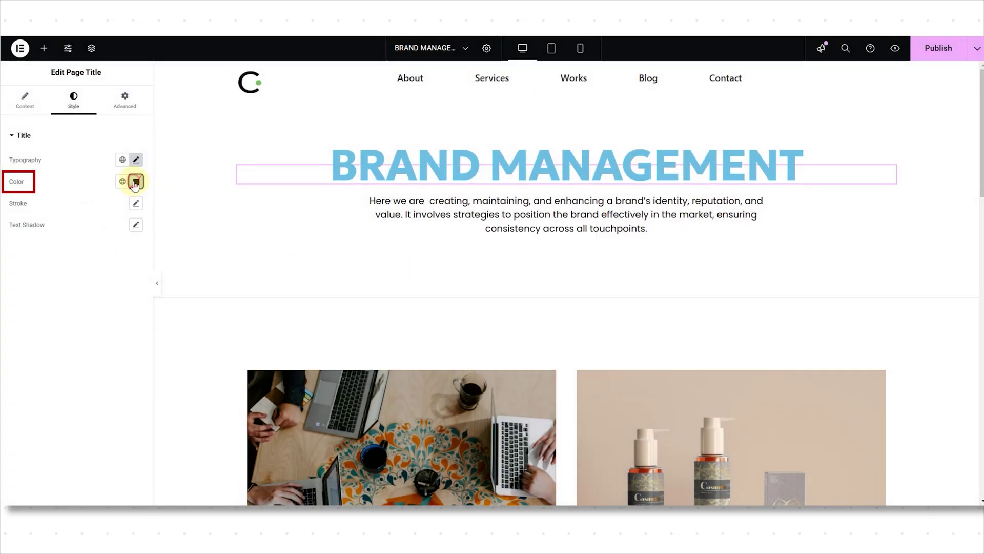
Try sampling a color for the page title from the site logo with the eyedropper.
left_click(135, 182)
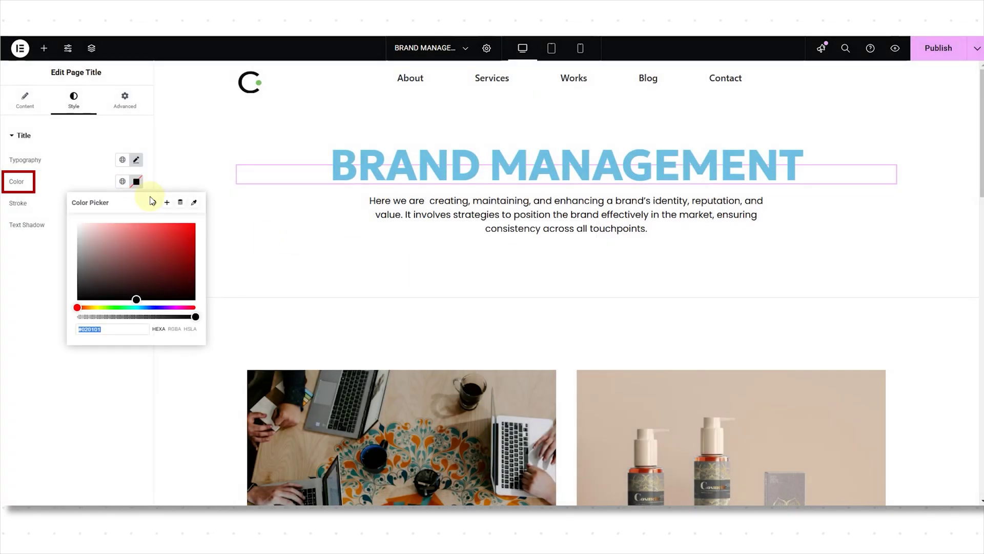
left_click(194, 205)
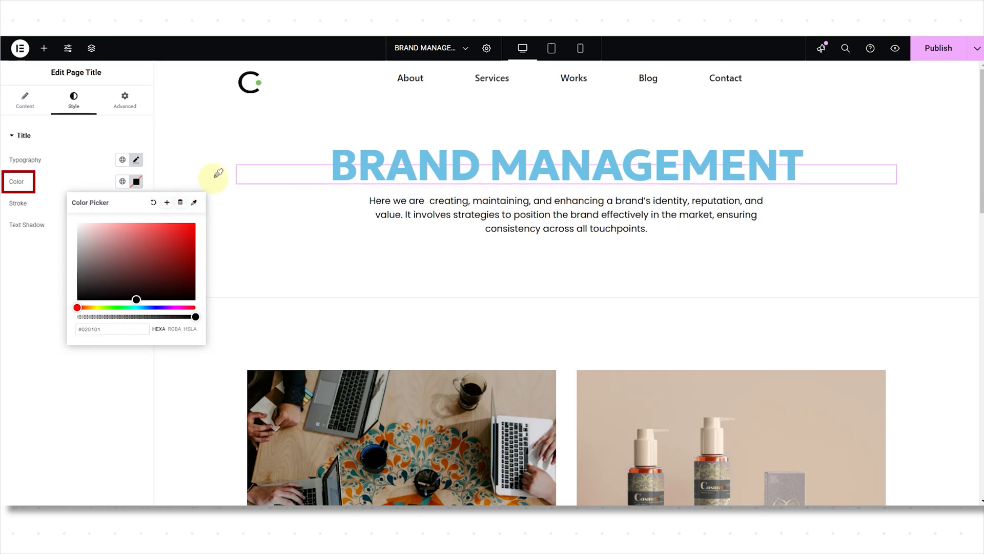
mouse_move(263, 83)
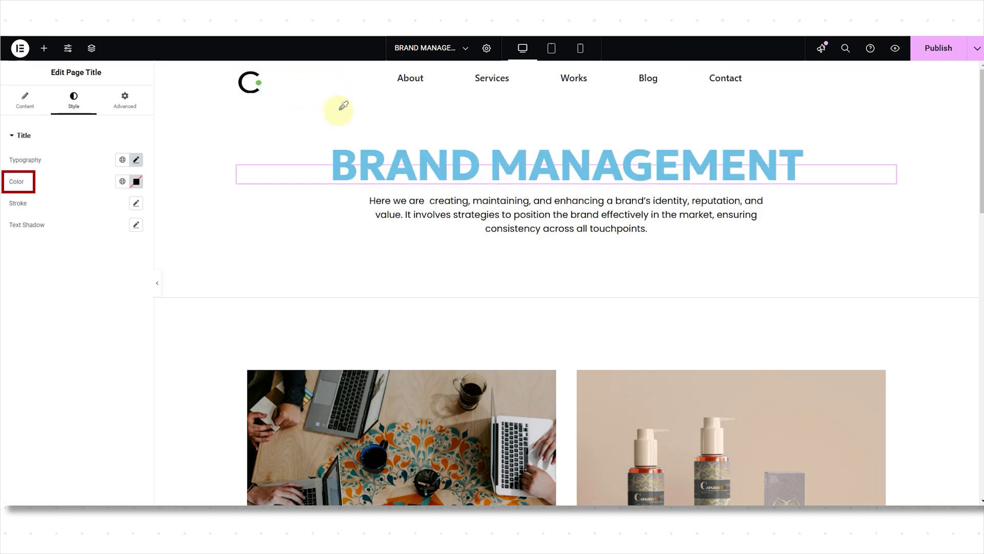
Set the page title's text color to black (#000000).
left_click(136, 181)
left_click_drag(138, 300, 79, 299)
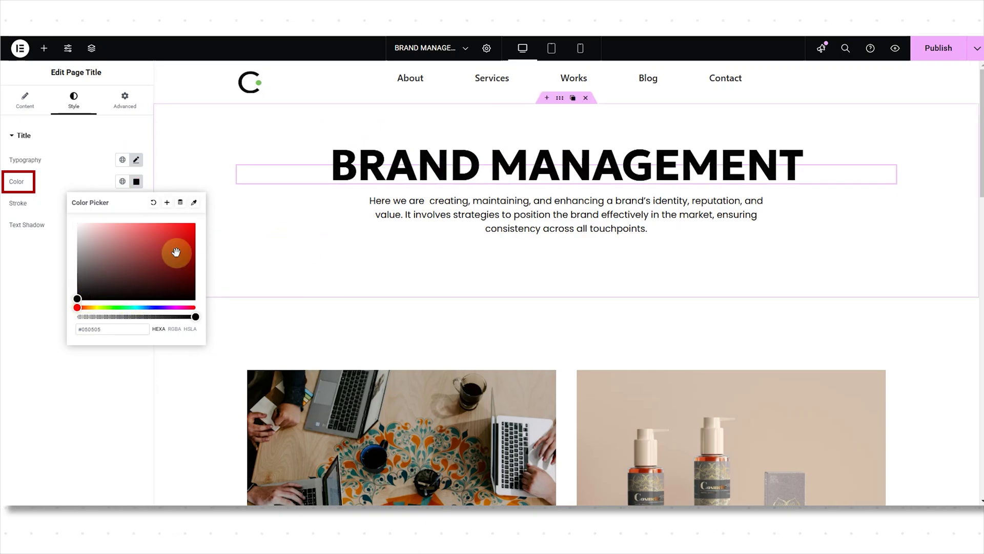
left_click(79, 297)
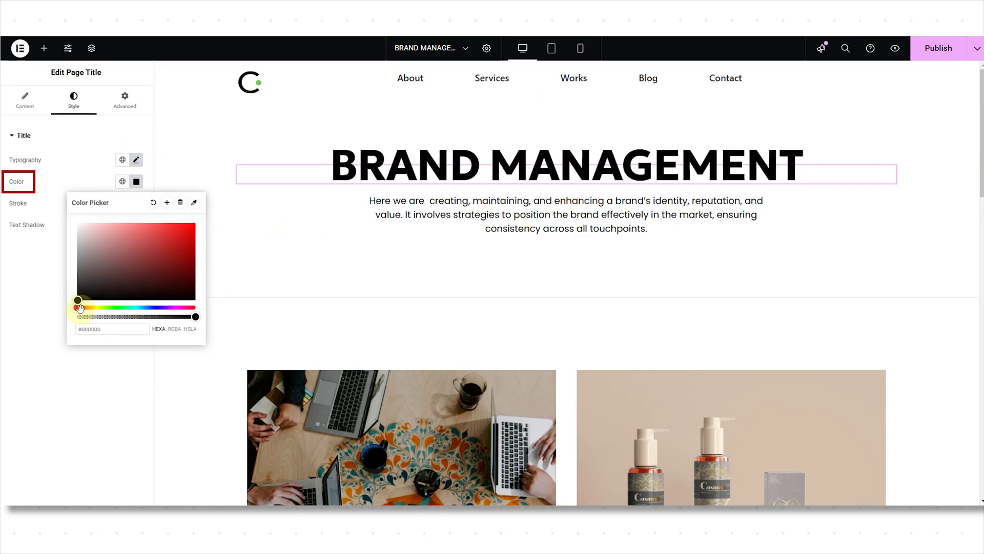
left_click(89, 375)
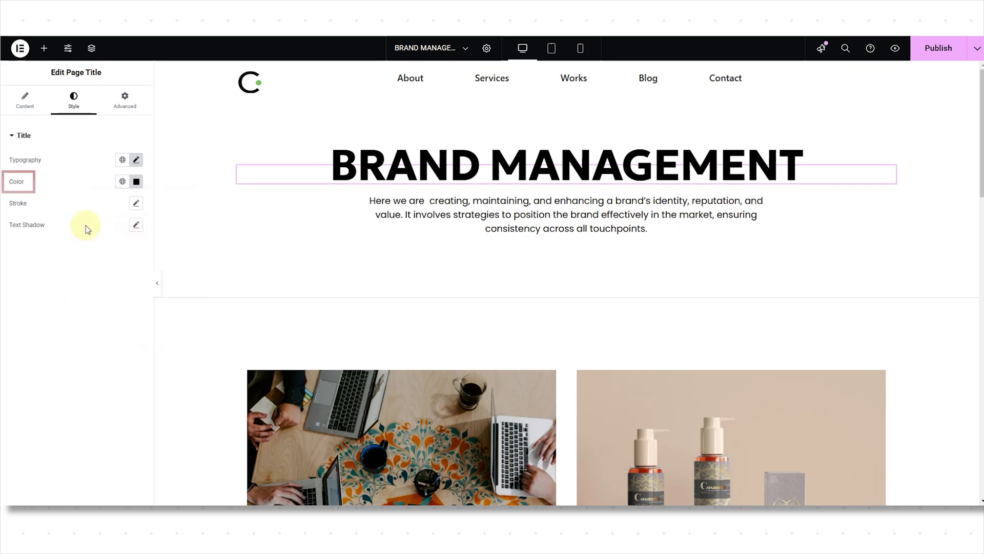
Give the page title a stroke in the green sampled from the dot in the site logo.
left_click(136, 205)
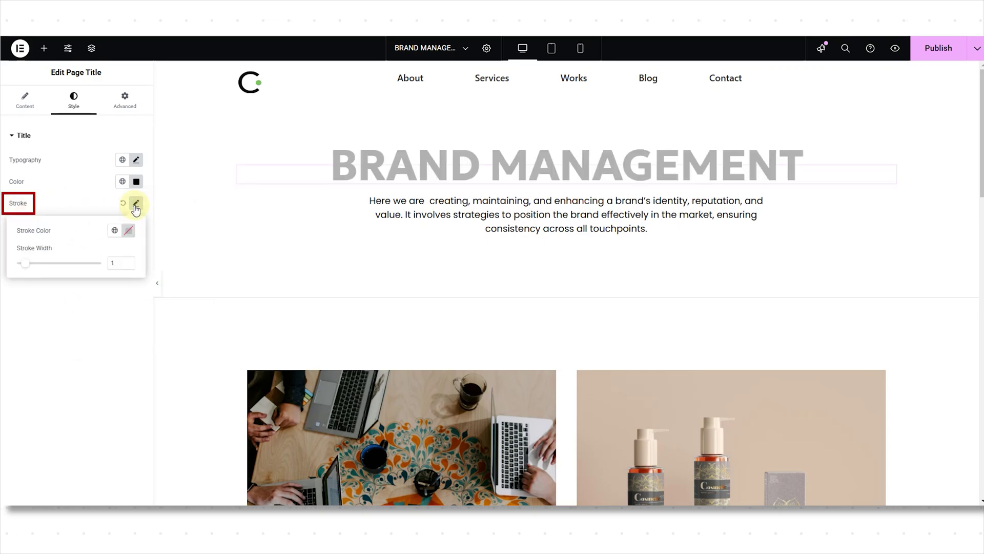
left_click(130, 232)
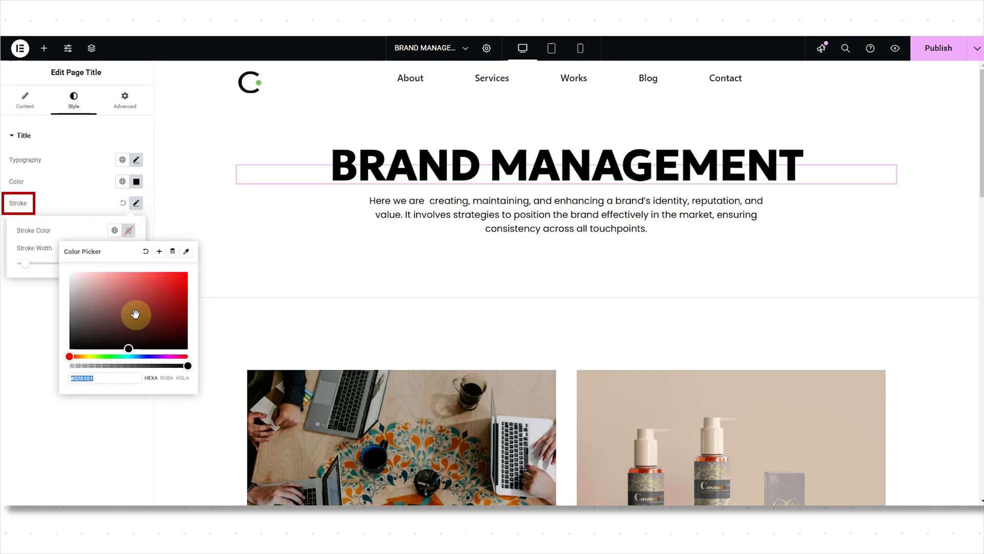
left_click(186, 250)
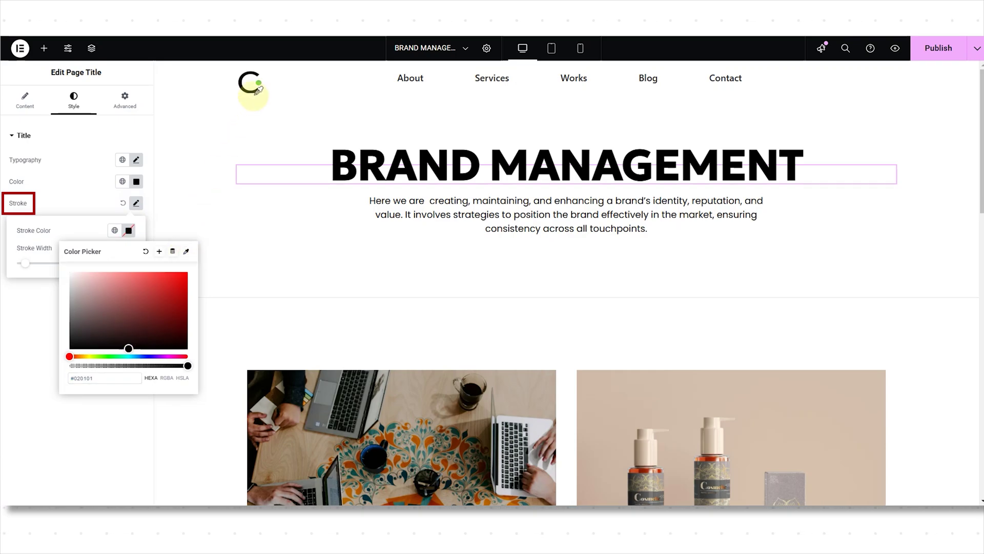
left_click(277, 97)
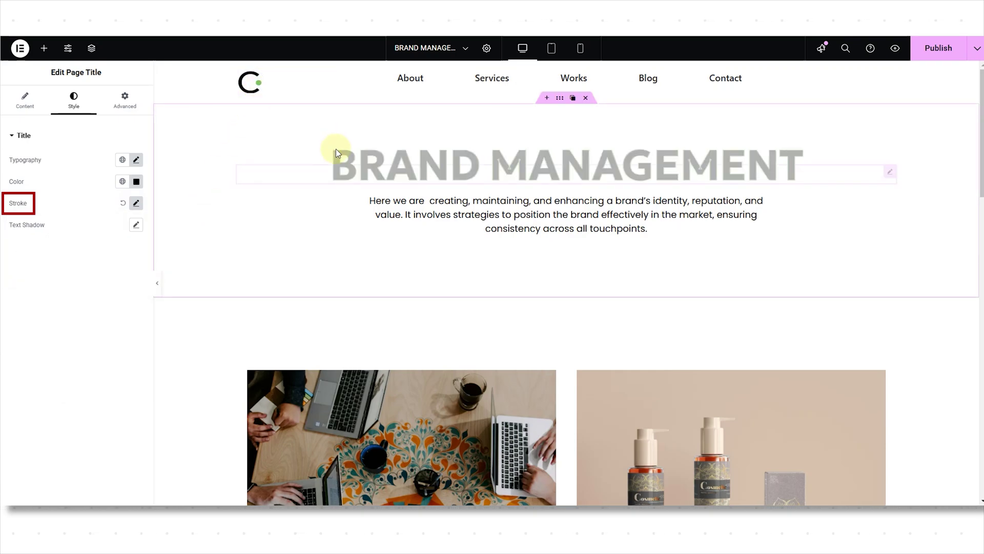
left_click(336, 148)
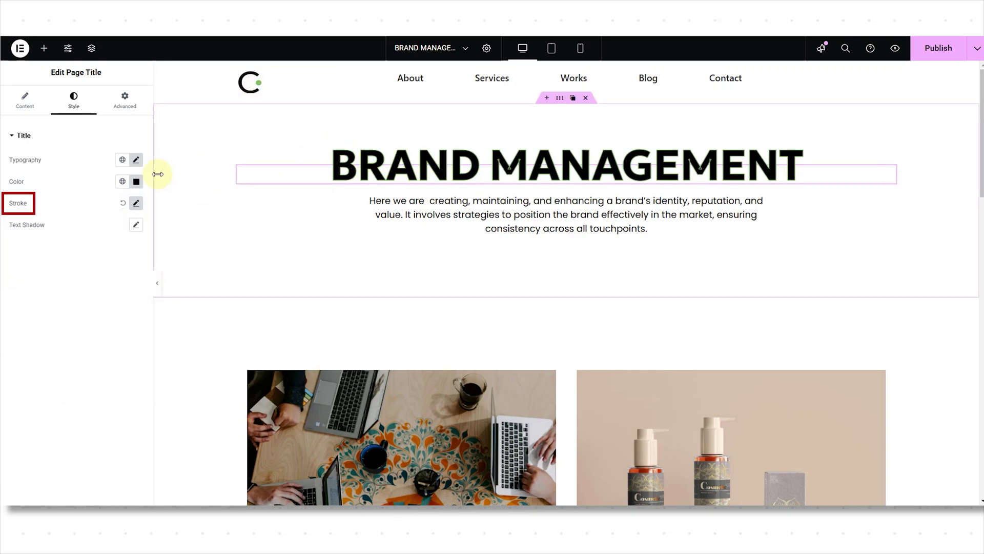
Set the page title's stroke width to 0 and reset the stroke to its default.
left_click(136, 203)
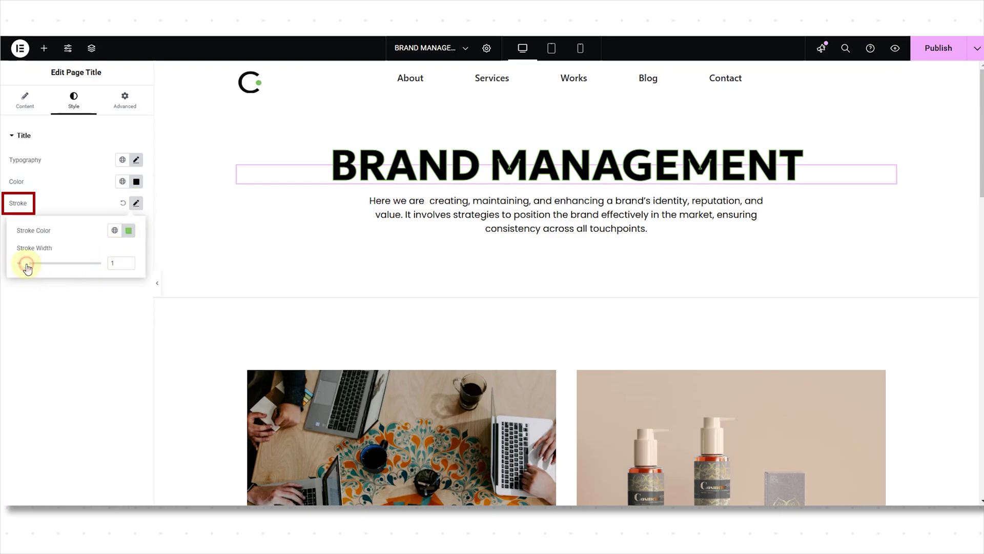
mouse_move(27, 268)
left_mouse_down()
mouse_move(49, 263)
mouse_move(17, 264)
left_mouse_up()
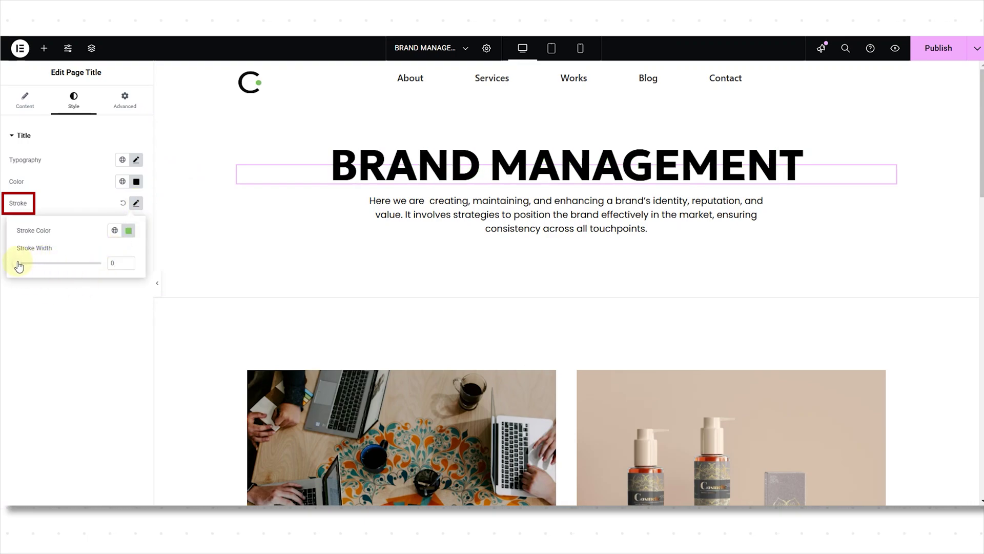
left_click(123, 204)
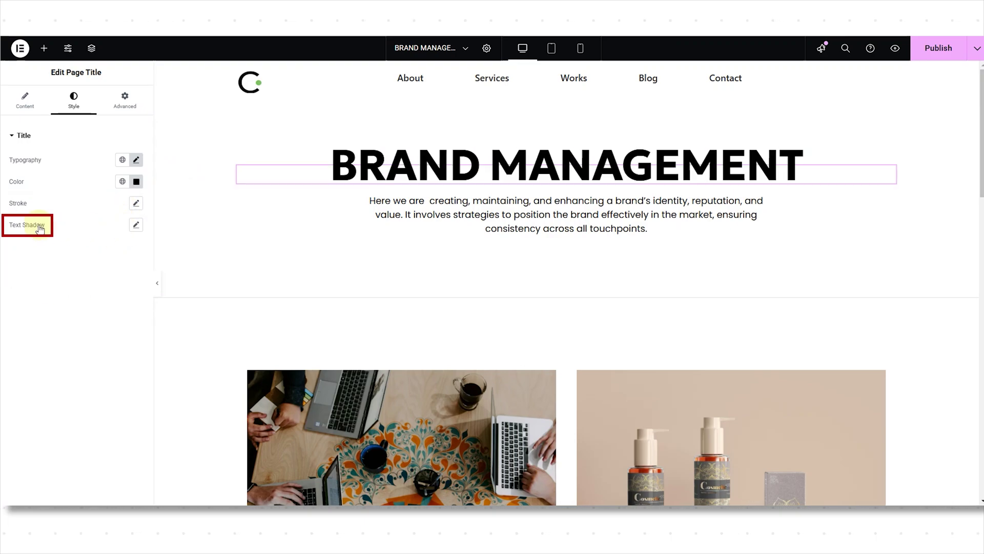
Try a text shadow on the page title with blur 11, horizontal 9 and vertical -74, and reset it.
left_click(135, 226)
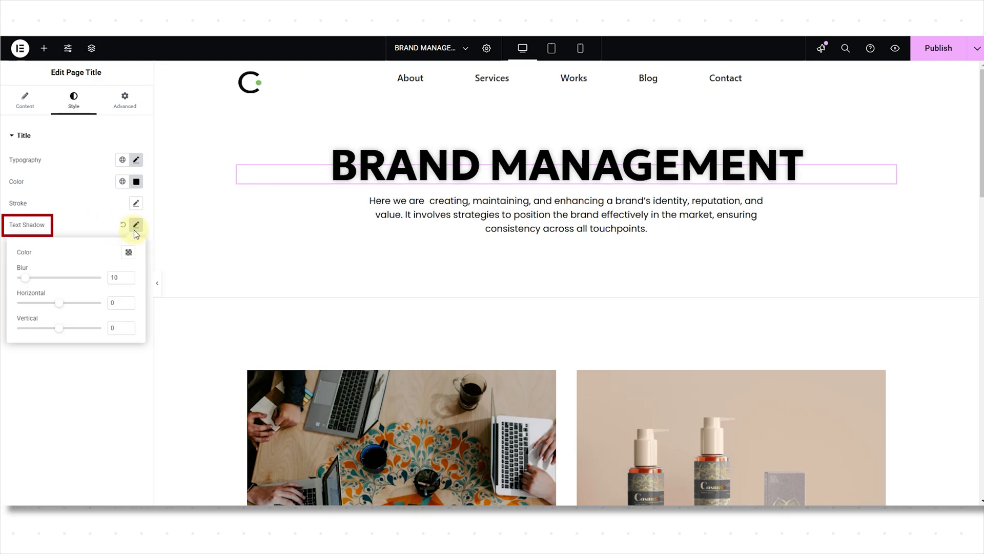
left_click(26, 277)
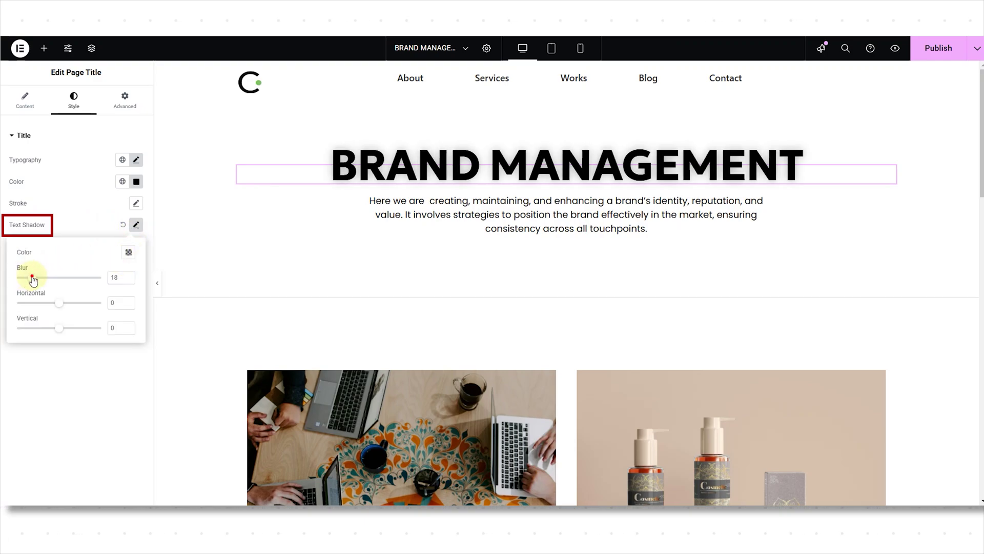
left_click_drag(57, 307, 28, 328)
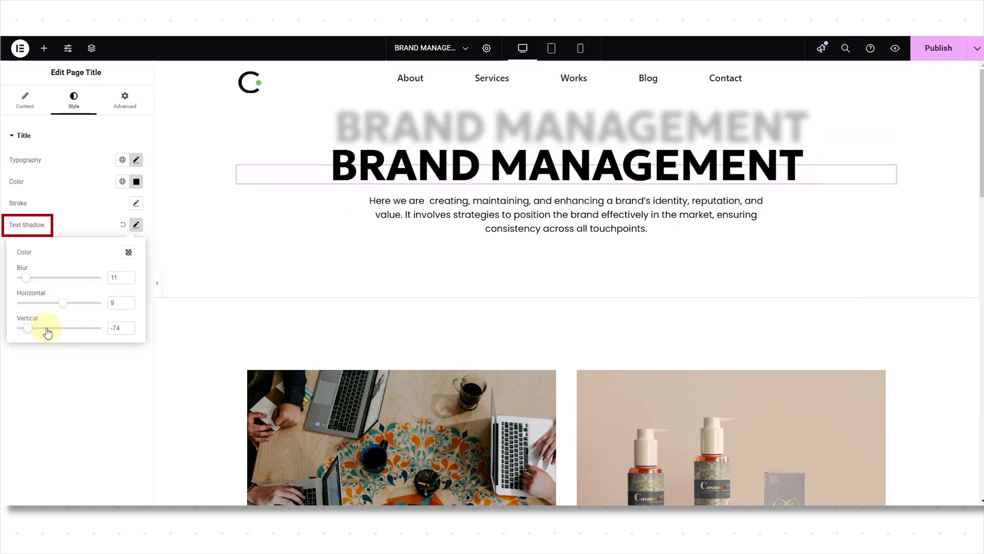
left_click(122, 228)
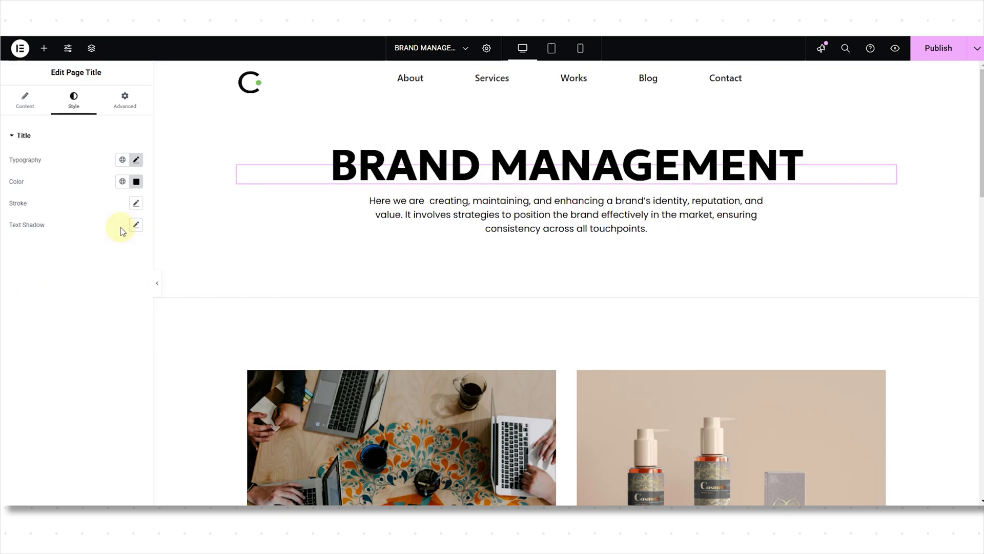
Search the icon library for "star" and insert the solid Star icon into the page title.
left_click(30, 115)
left_click(42, 214)
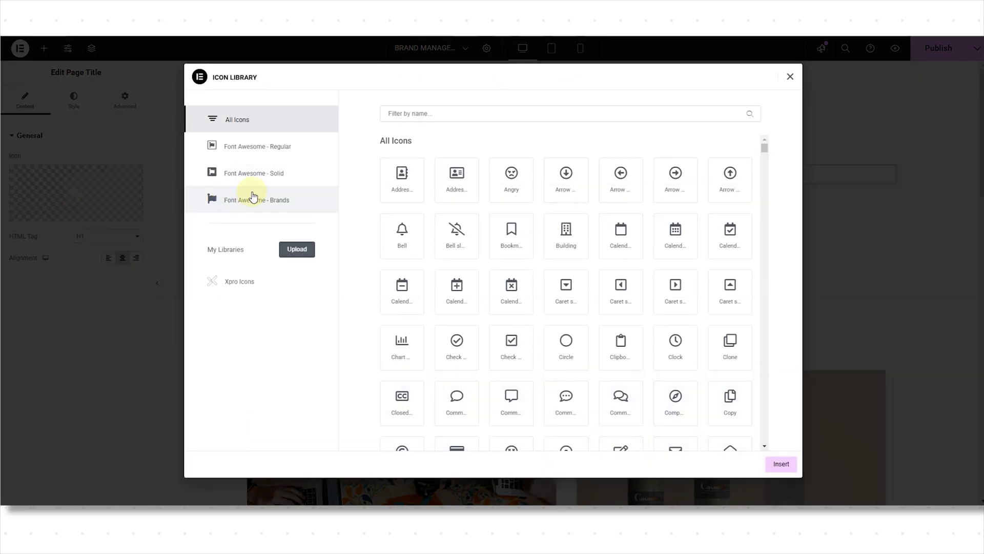
left_click(428, 113)
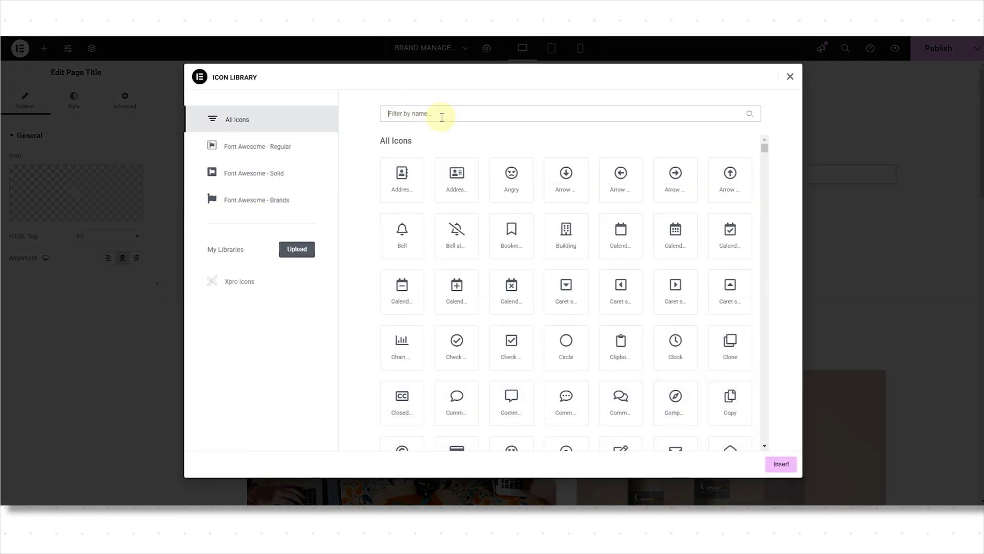
type("star")
left_click(459, 177)
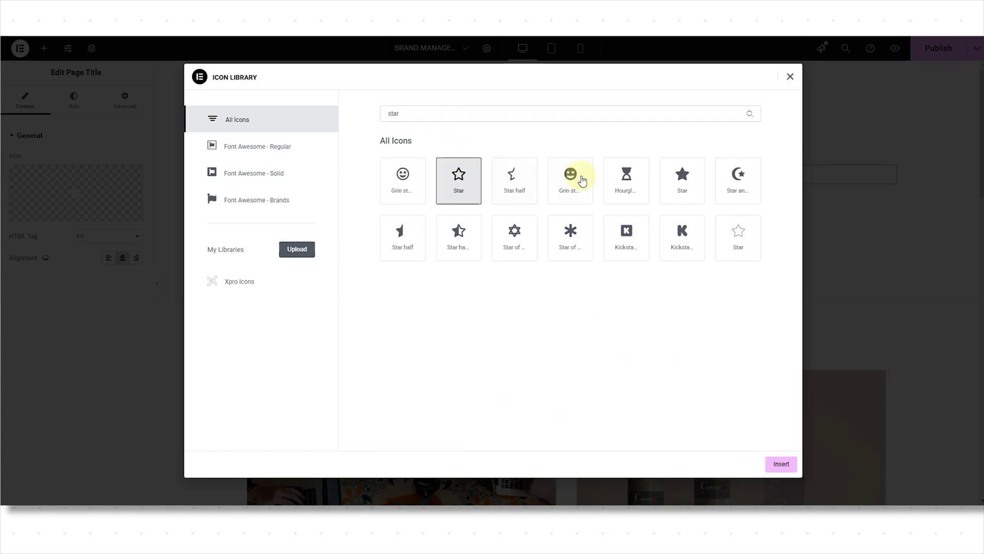
left_click(680, 190)
left_click(781, 464)
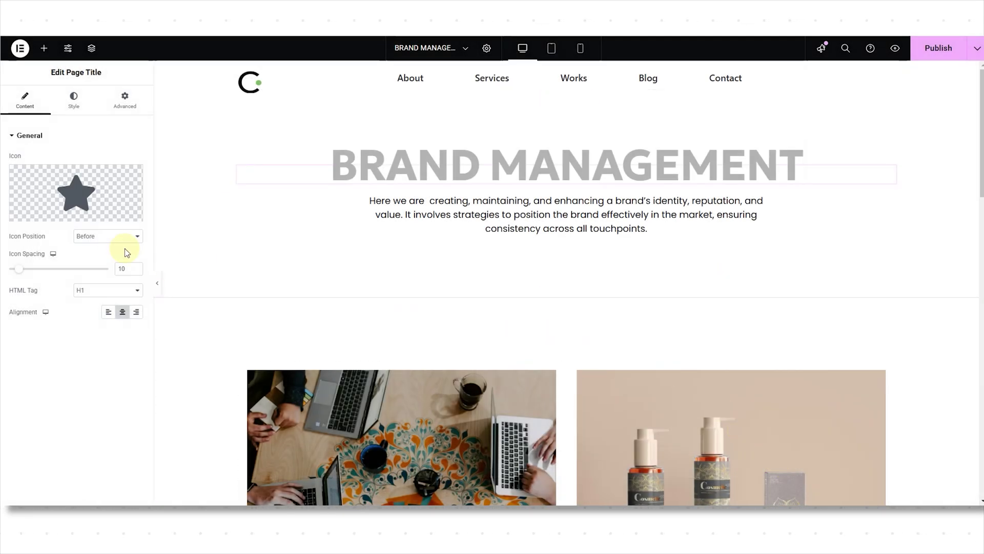
Set the title icon's position to After and its icon spacing to 14.
left_click(117, 237)
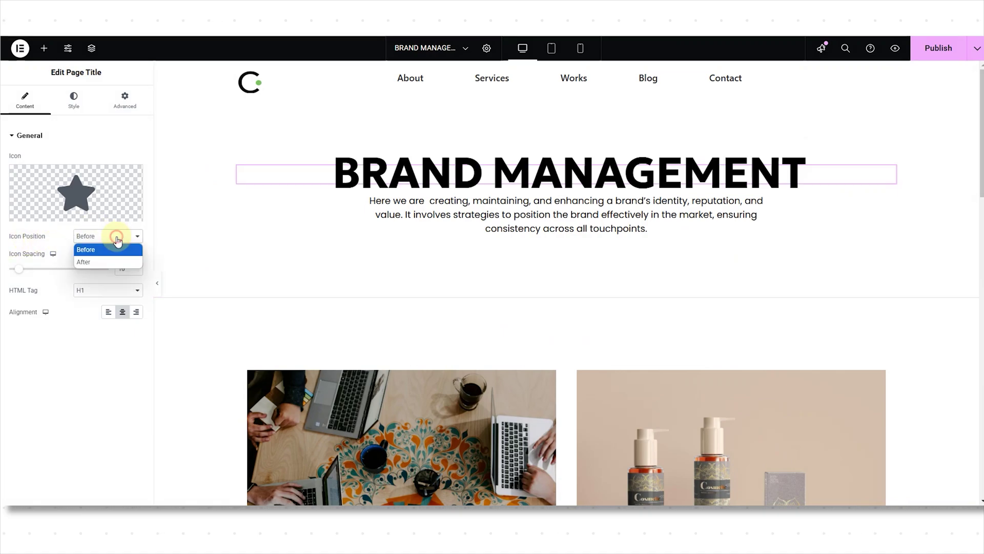
left_click(114, 262)
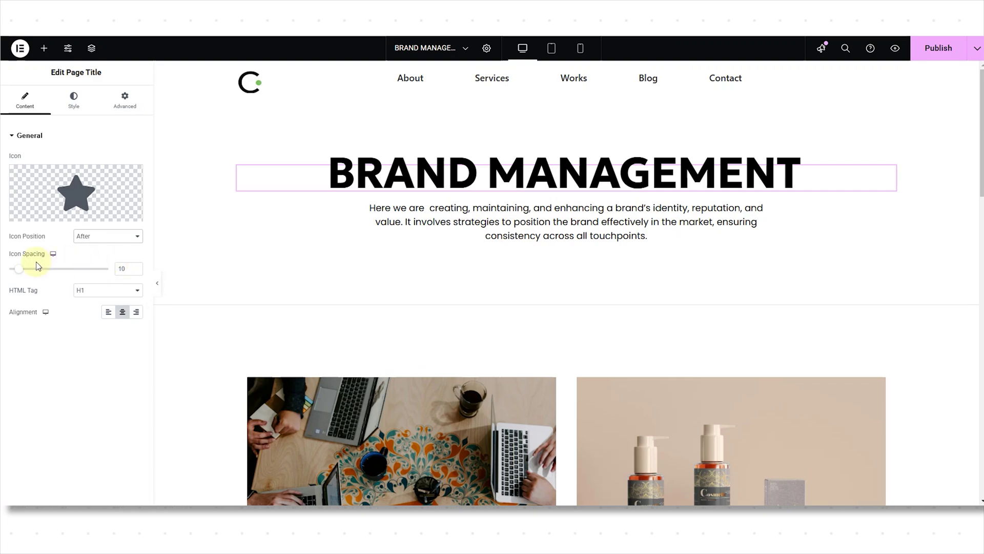
left_click_drag(14, 272, 40, 269)
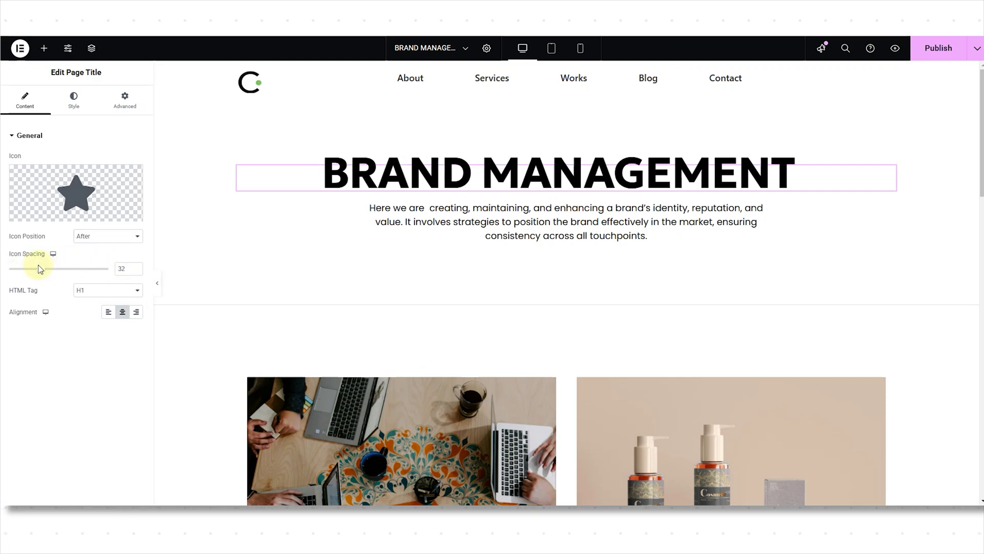
Color the title's star icon green (#7CC45C) and enlarge it to roughly the height of the title text.
left_click(77, 98)
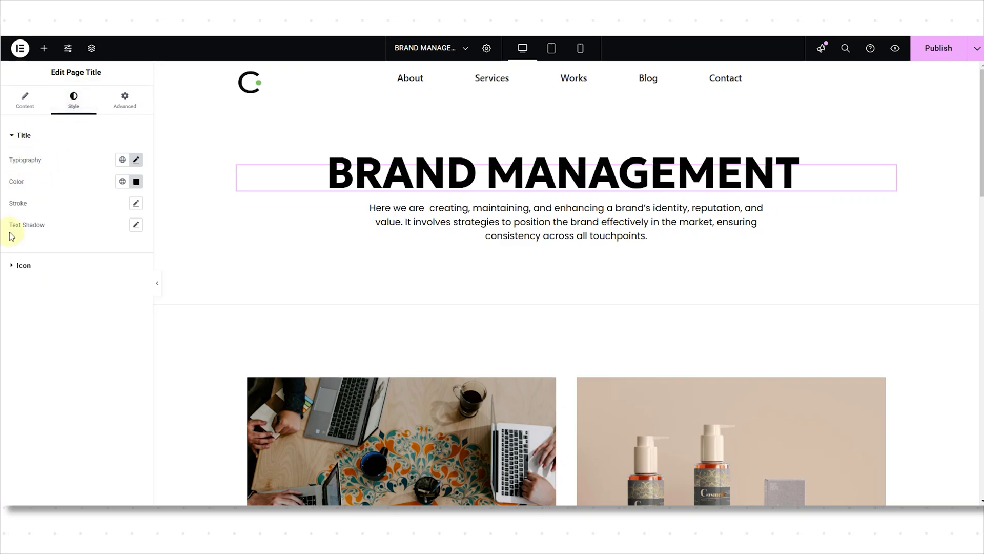
left_click(24, 266)
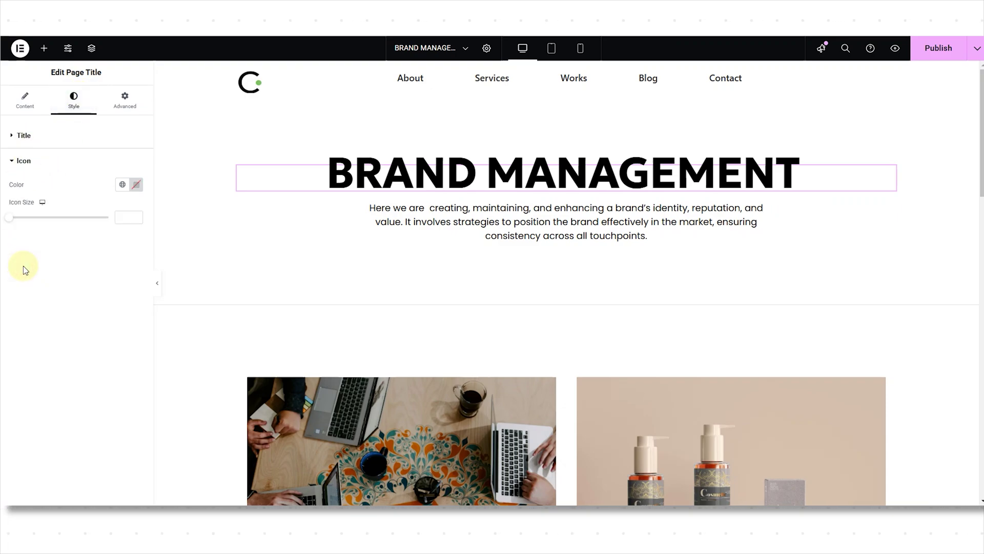
left_click(136, 185)
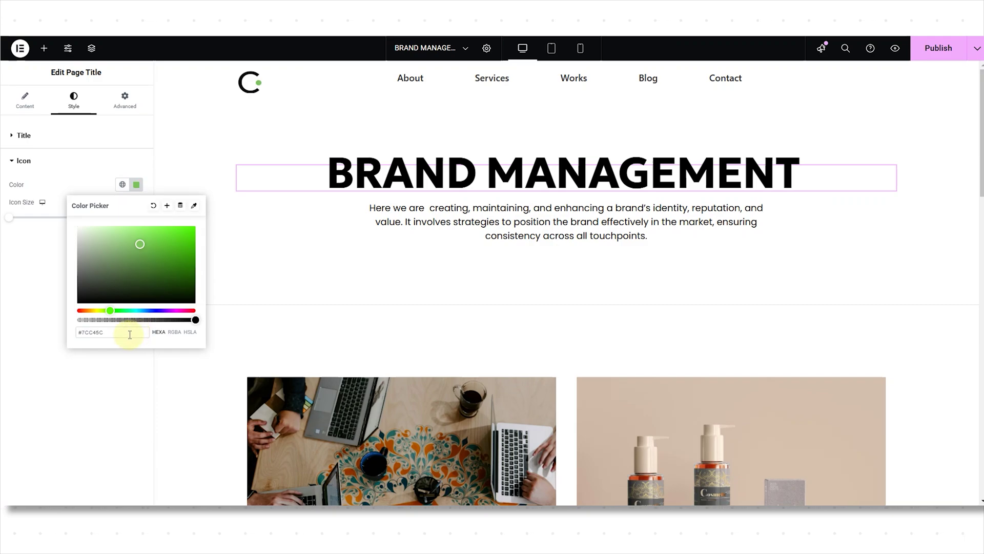
left_click(58, 275)
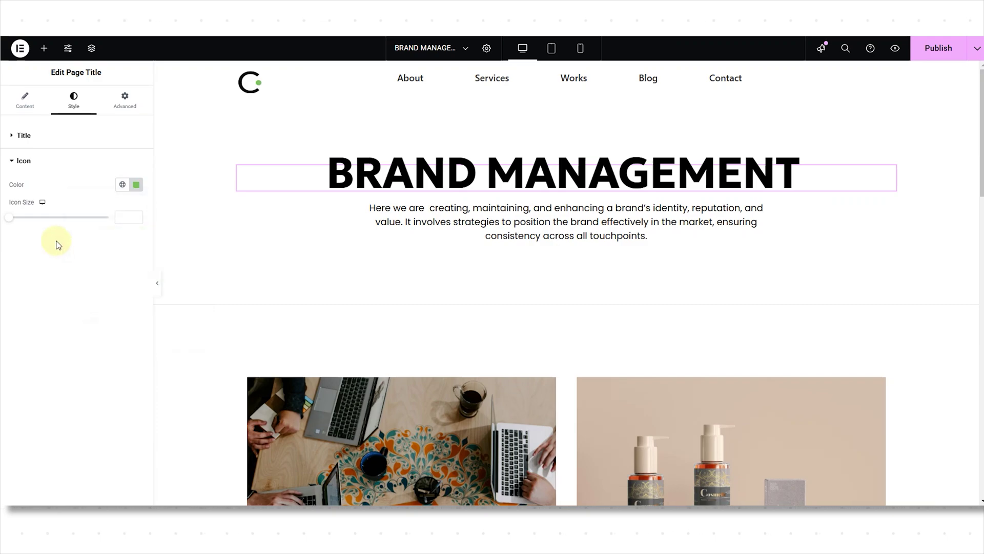
left_click_drag(10, 218, 79, 222)
Remove the star icon from the page title.
left_click(26, 113)
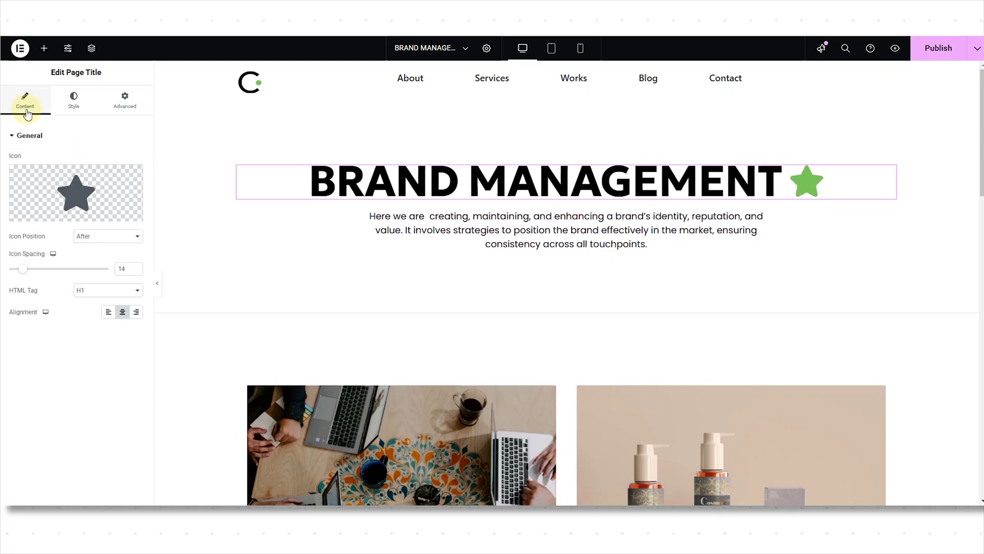
mouse_move(117, 200)
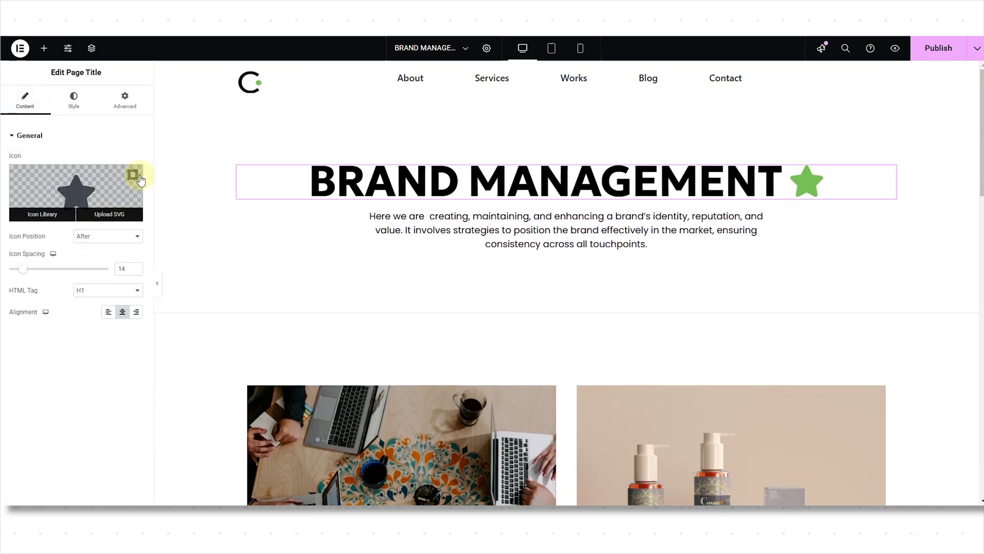
left_click(133, 175)
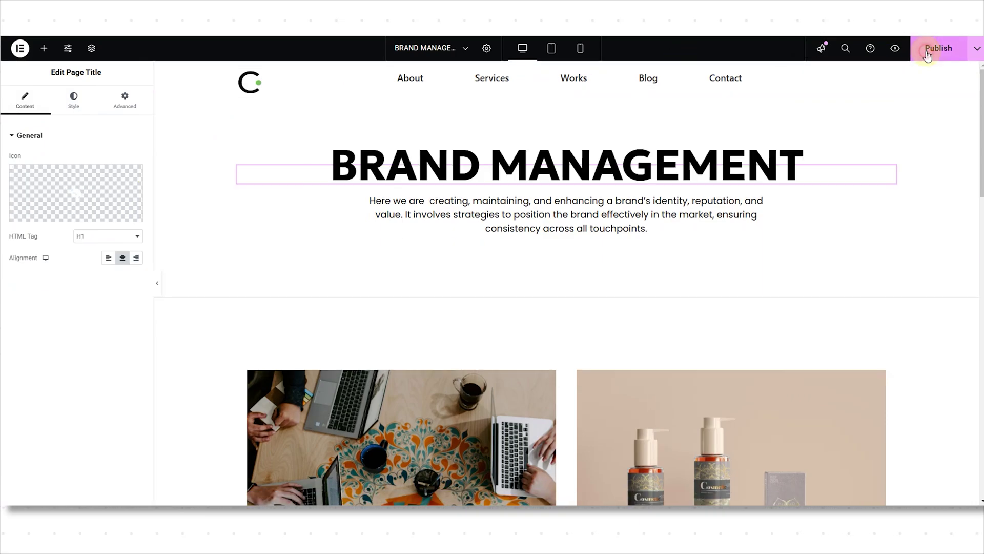
Publish the page and preview it on the site, checking the title and the content below it.
left_click(897, 50)
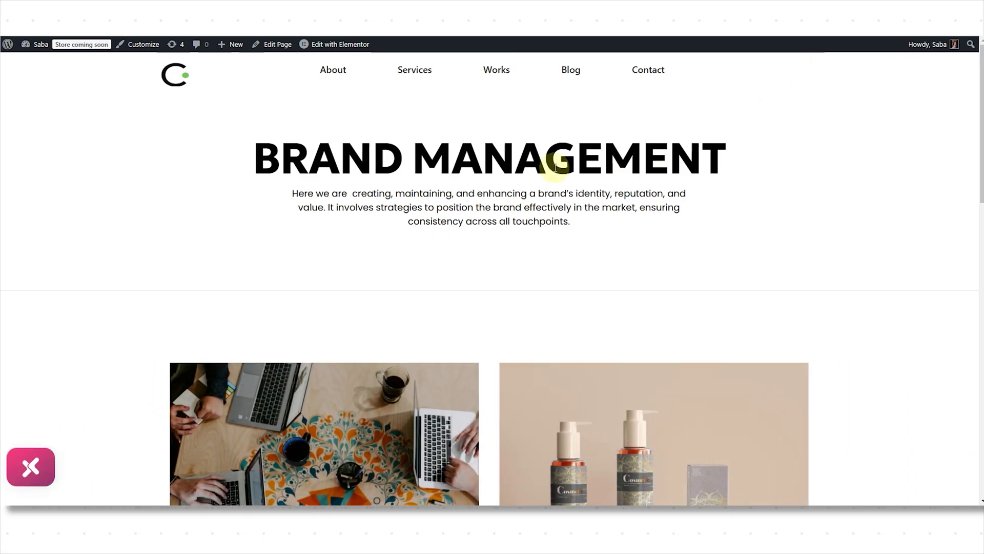
scroll(571, 202, "down", 1)
scroll(594, 202, "down", 10)
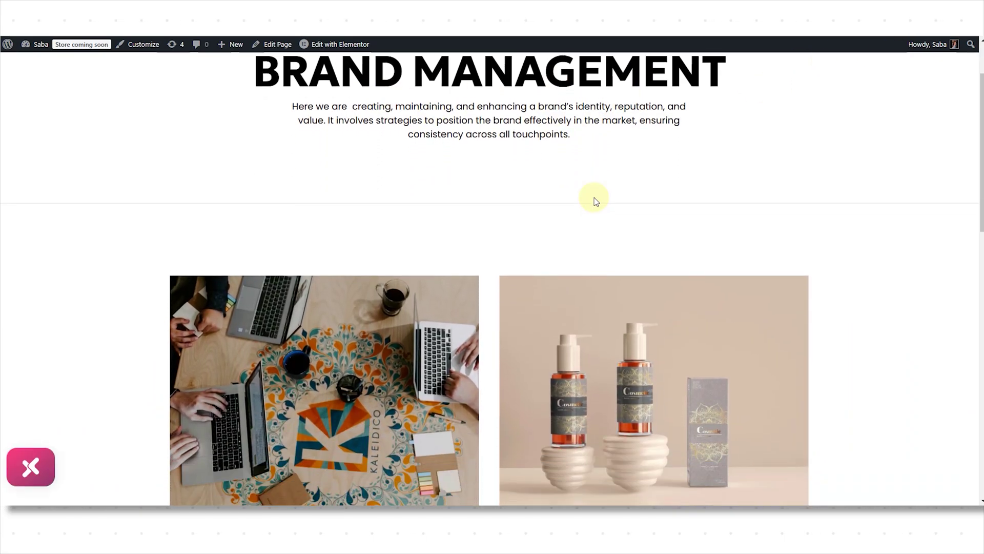